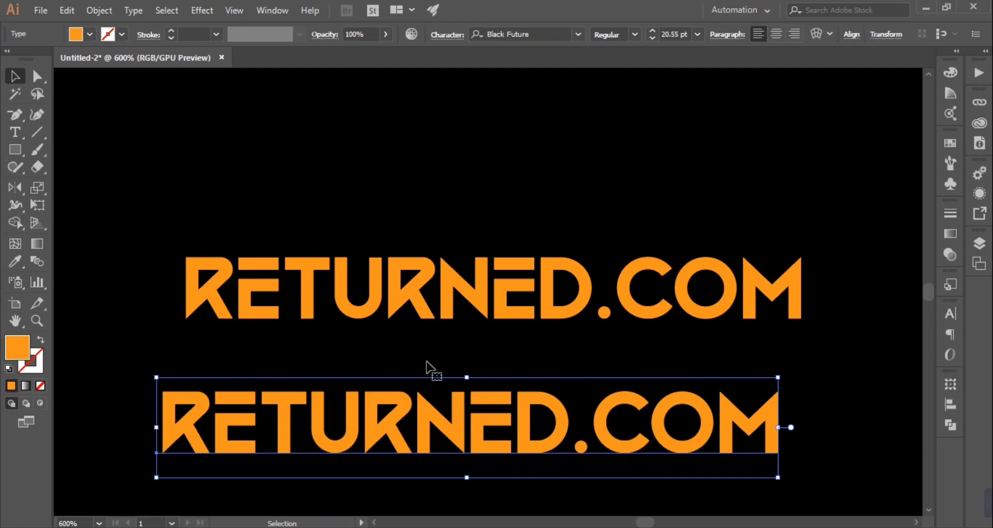
Trim the lower text copy to ".COM" and the upper text to "RETURNED".
click(15, 133)
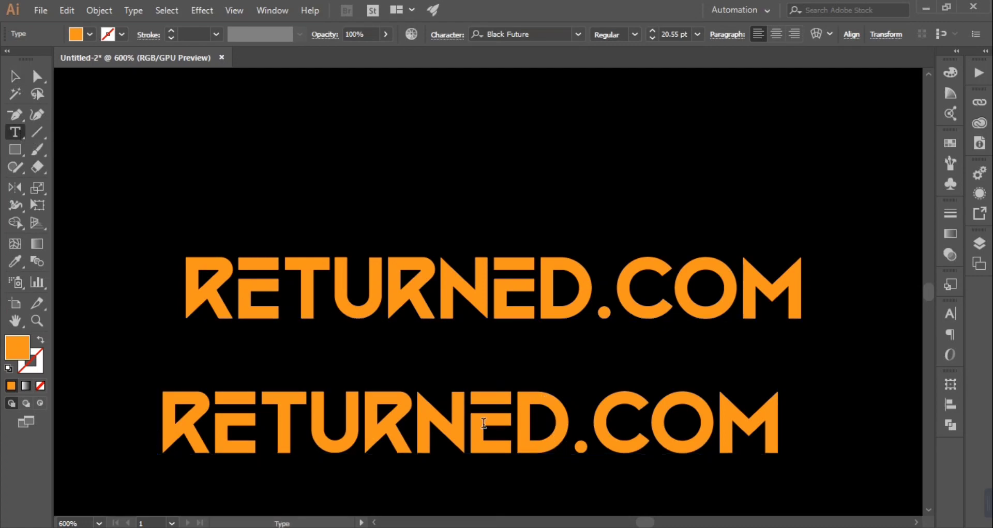
drag(553, 435, 118, 428)
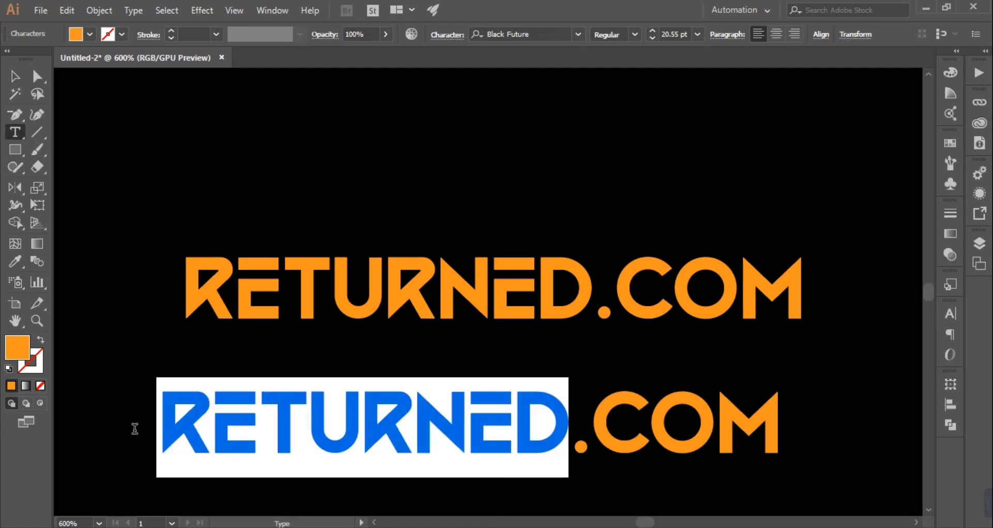
key(BackSpace)
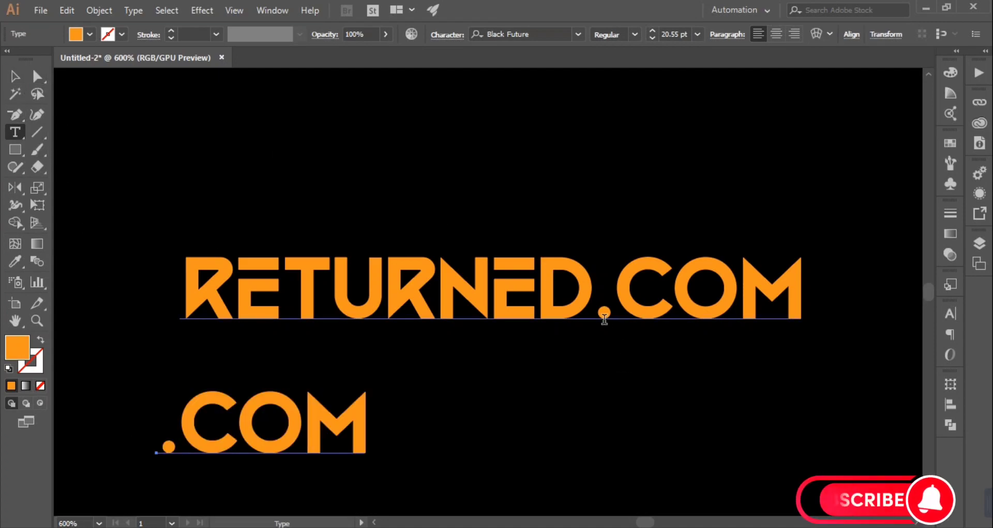
drag(594, 290, 845, 290)
key(BackSpace)
Shrink the .COM text to about 5.8 pt and place it as a superscript beside the upper edge of the final D.
click(15, 76)
drag(357, 420, 585, 415)
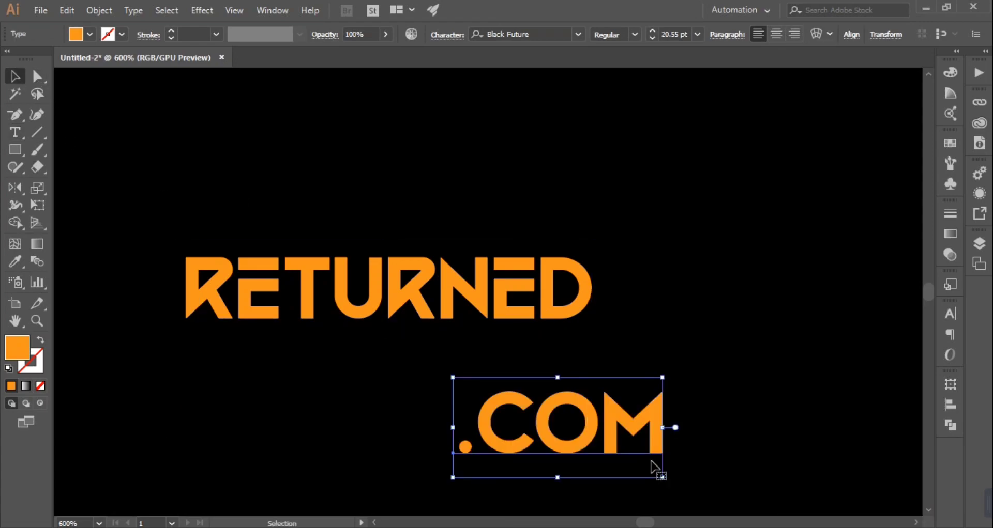
drag(662, 477, 636, 314)
click(681, 391)
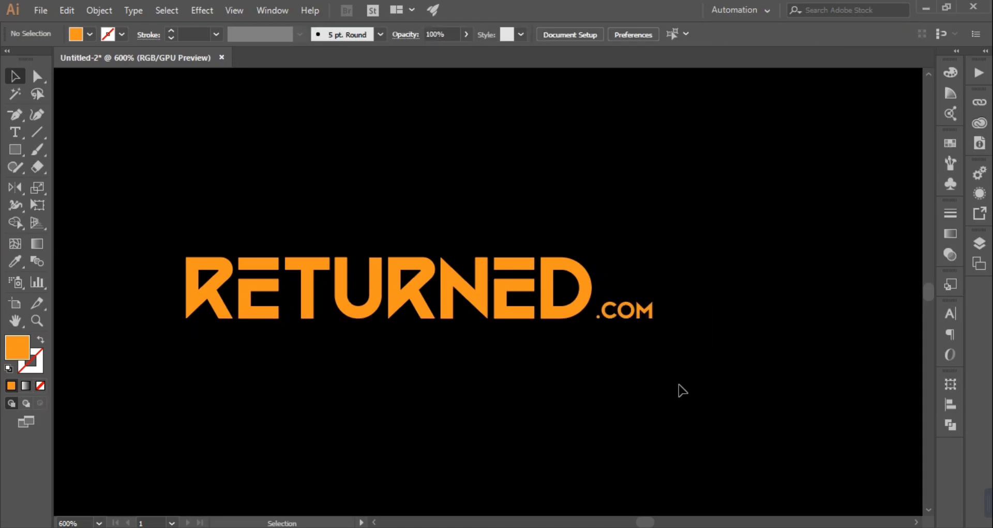
drag(630, 317, 653, 283)
click(659, 319)
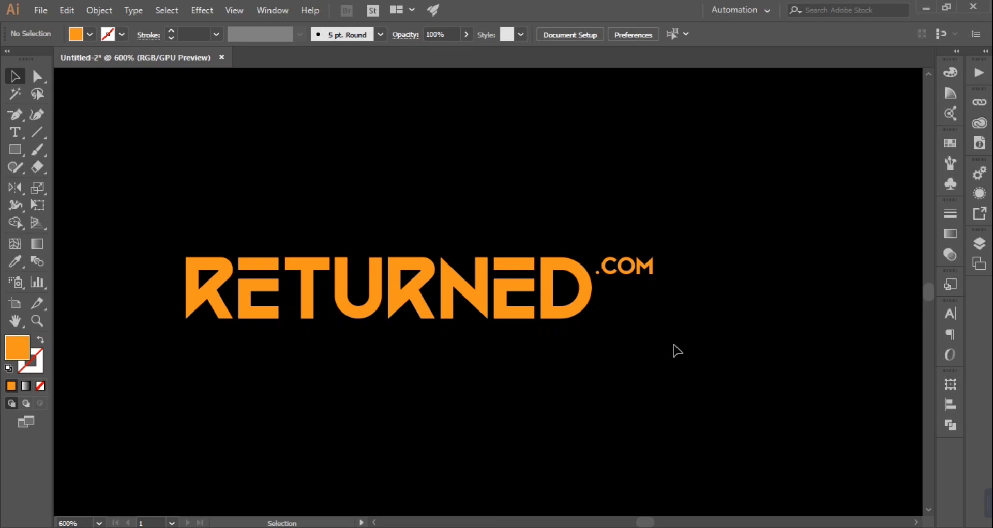
Set the font of the small .COM text to Gotham Light.
key(ctrl+plus)
key(ctrl+plus)
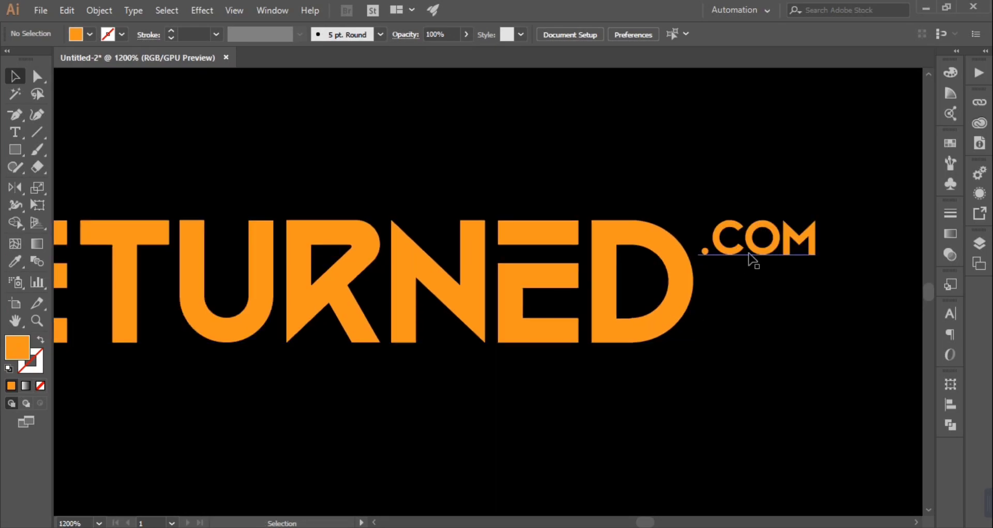
click(753, 261)
click(537, 33)
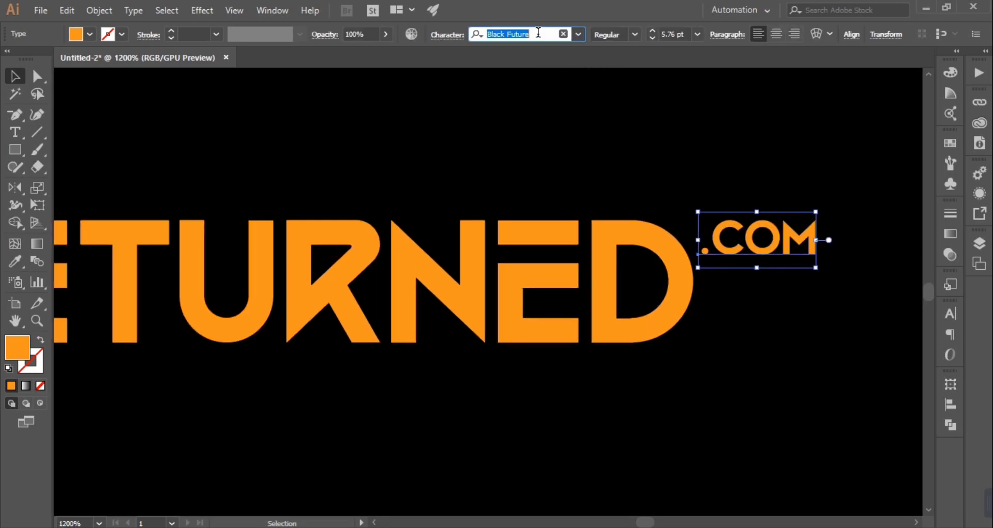
text(got)
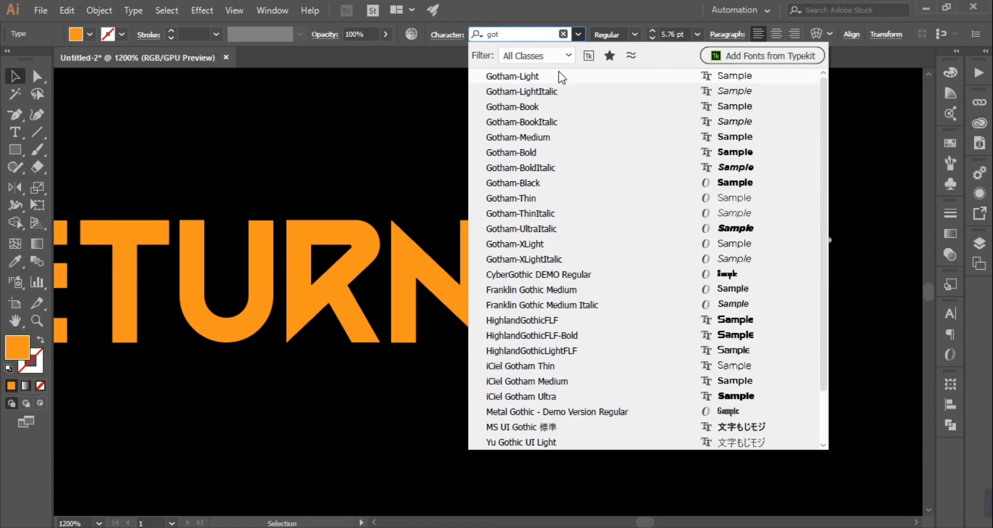
click(553, 75)
right_click(553, 78)
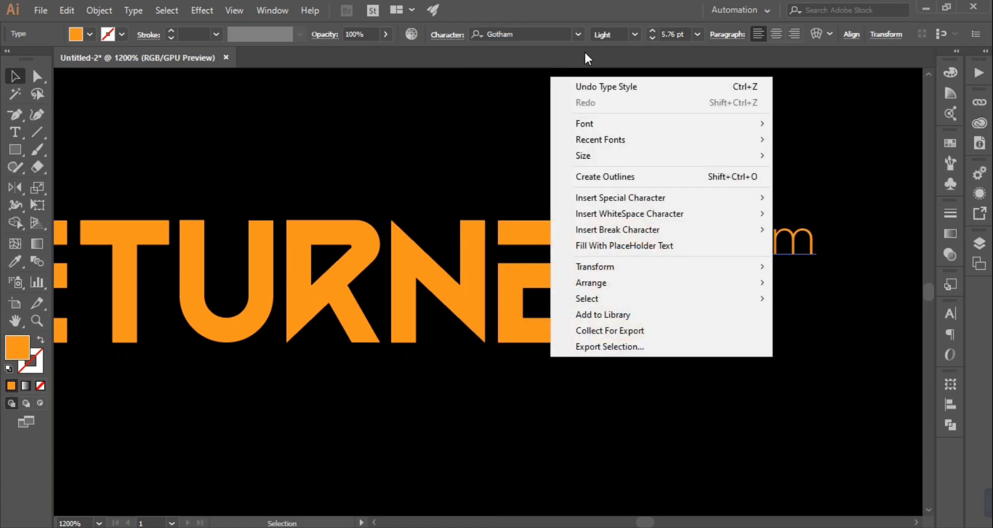
click(839, 220)
right_click(808, 247)
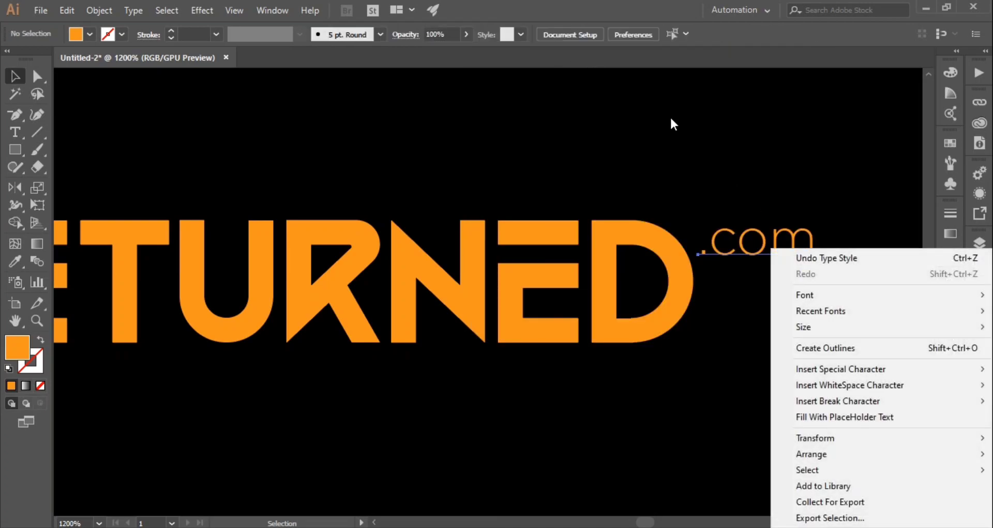
click(578, 66)
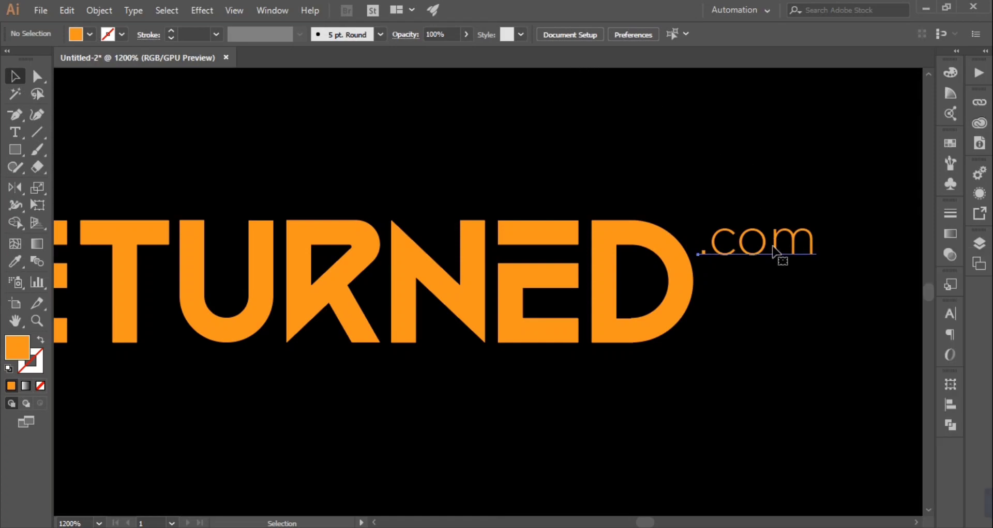
Set the font of the .com text to Aquawax Pro Trial DemiBold.
click(790, 248)
key(a)
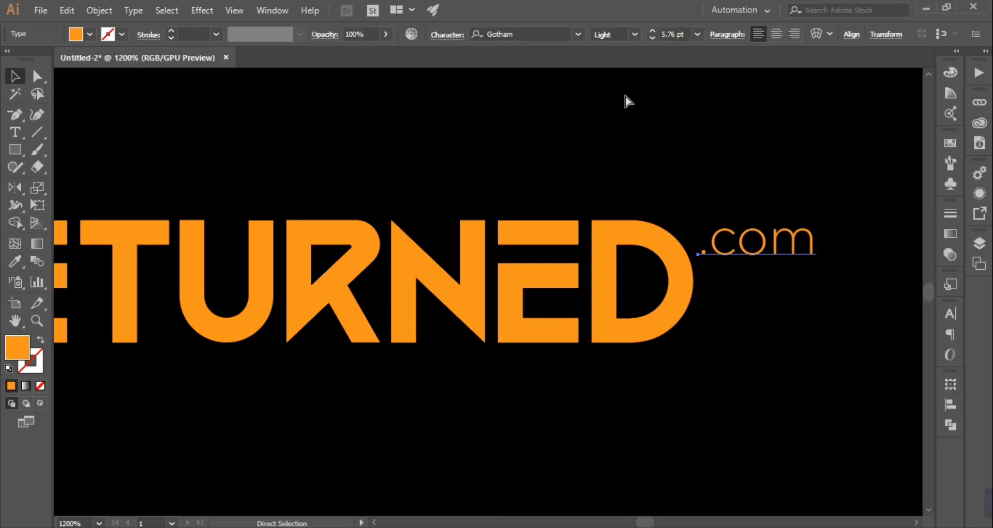
key(v)
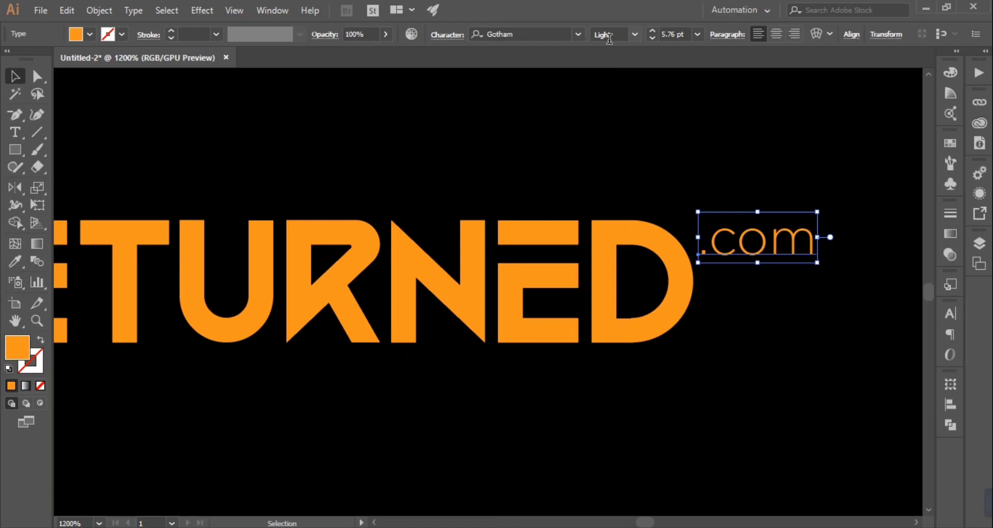
click(579, 37)
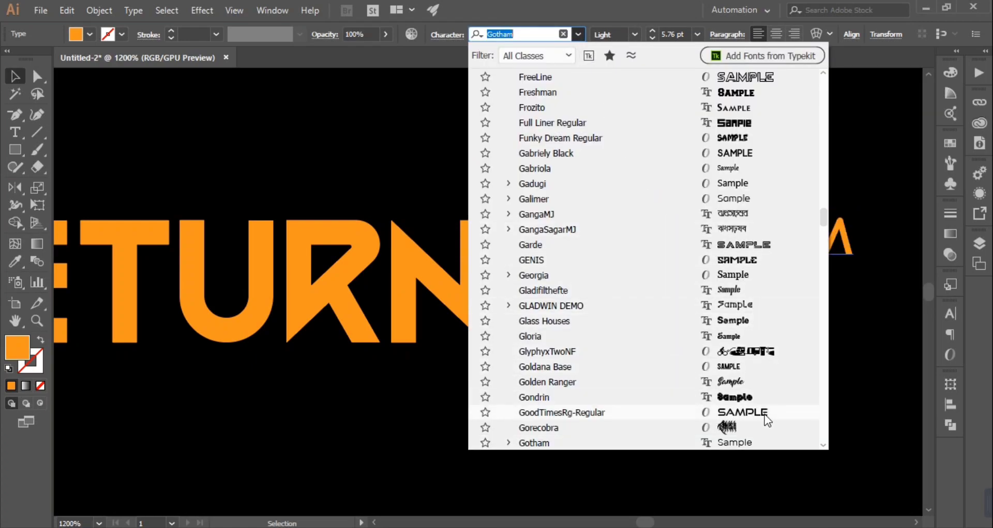
drag(820, 223, 818, 80)
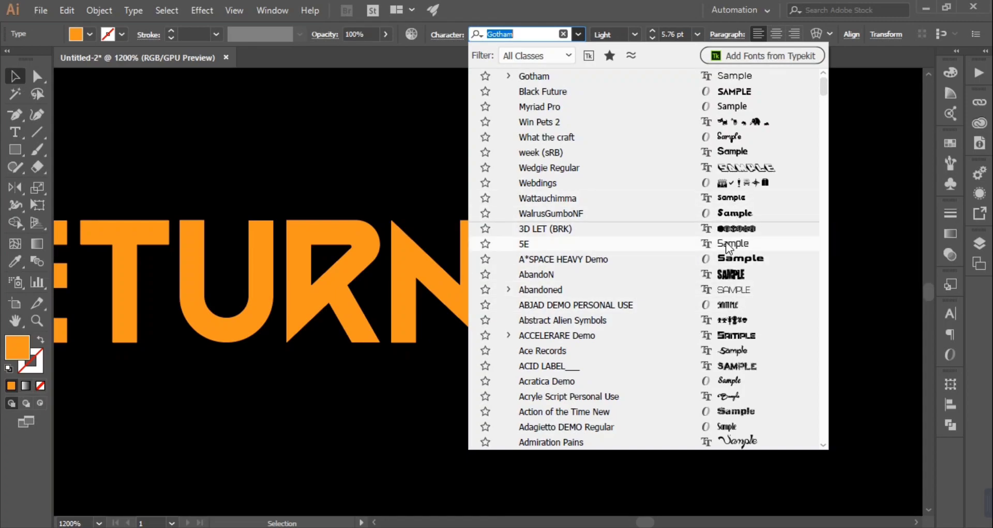
scroll(730, 278, down, 4)
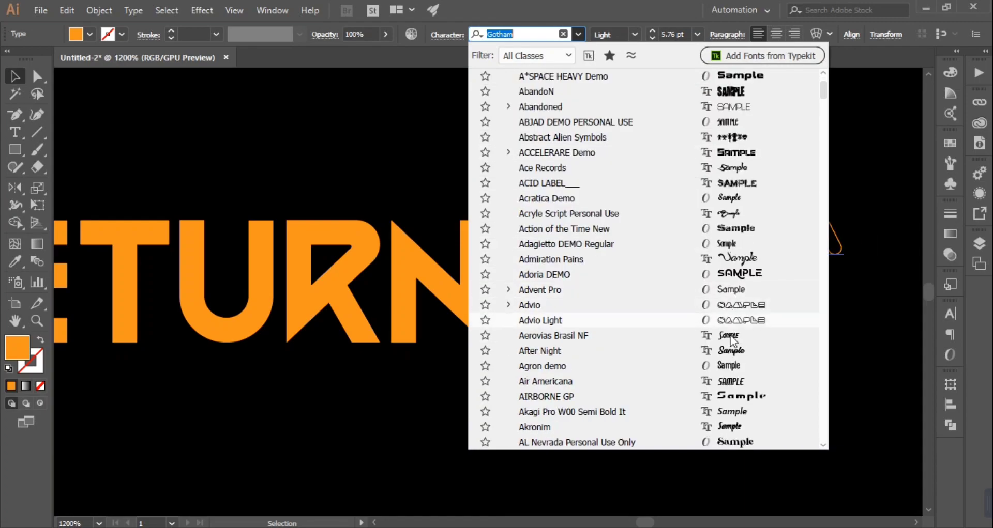
scroll(734, 298, down, 15)
scroll(743, 329, down, 12)
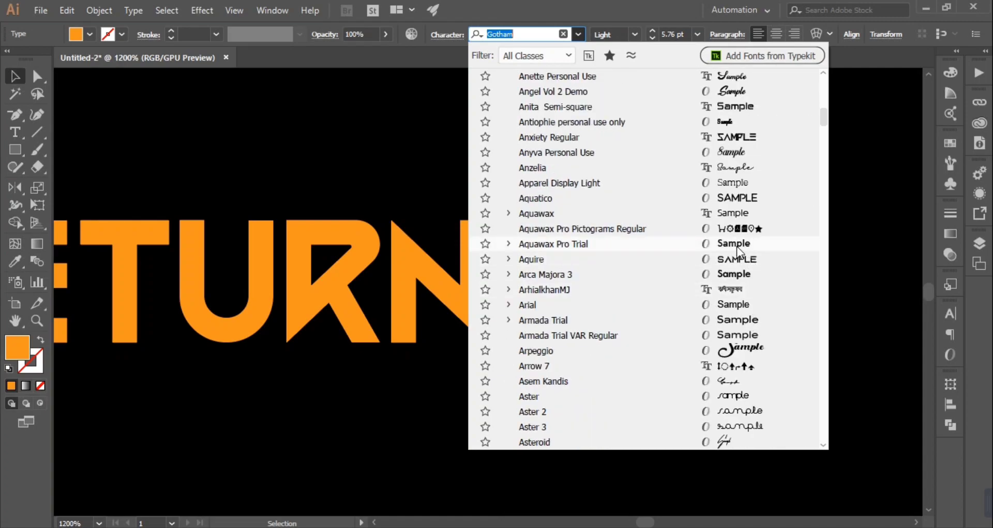
click(736, 245)
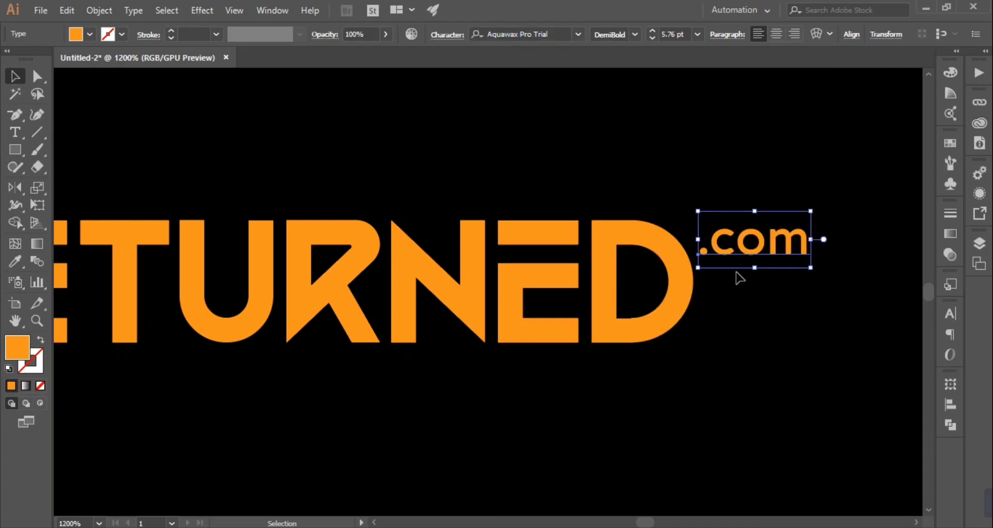
Browse other typefaces for the .com text and try the Beary font on it.
click(578, 34)
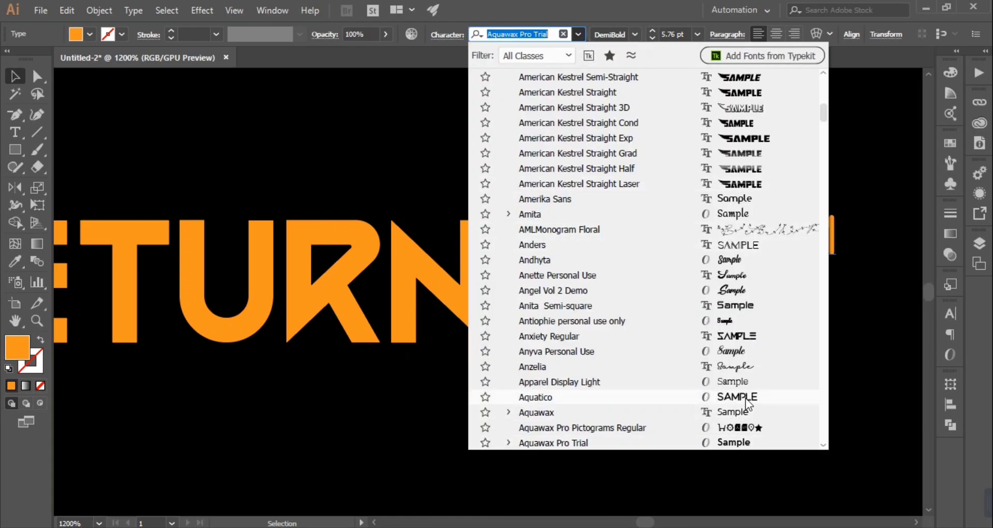
scroll(750, 414, down, 1)
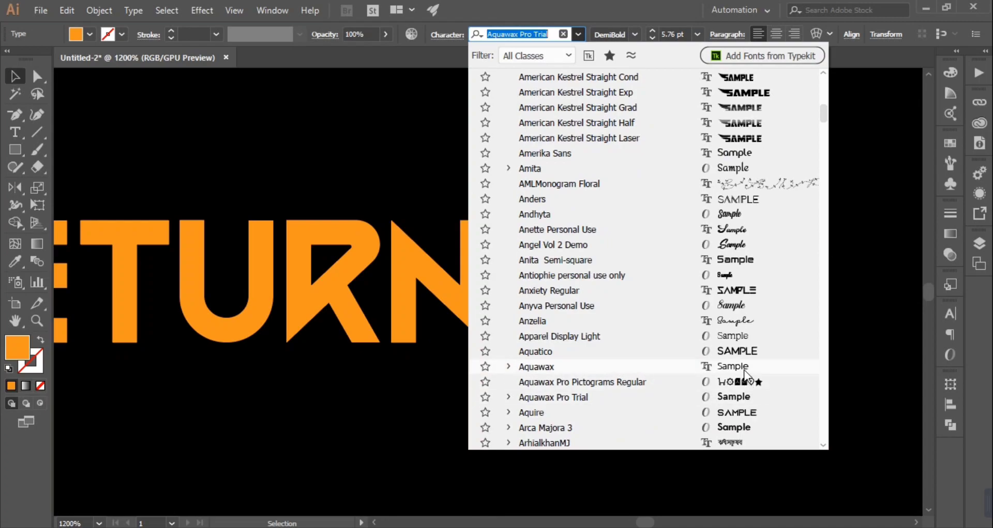
scroll(747, 402, down, 2)
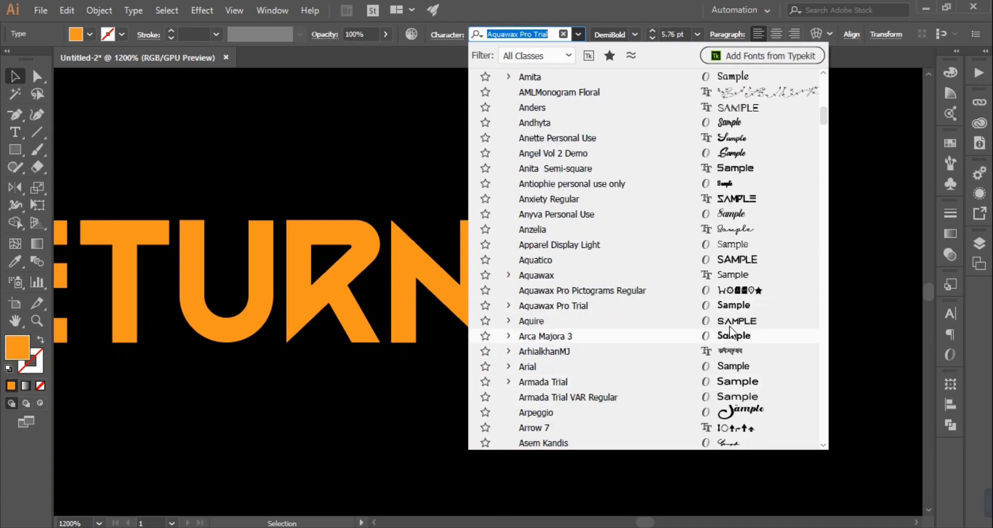
click(509, 336)
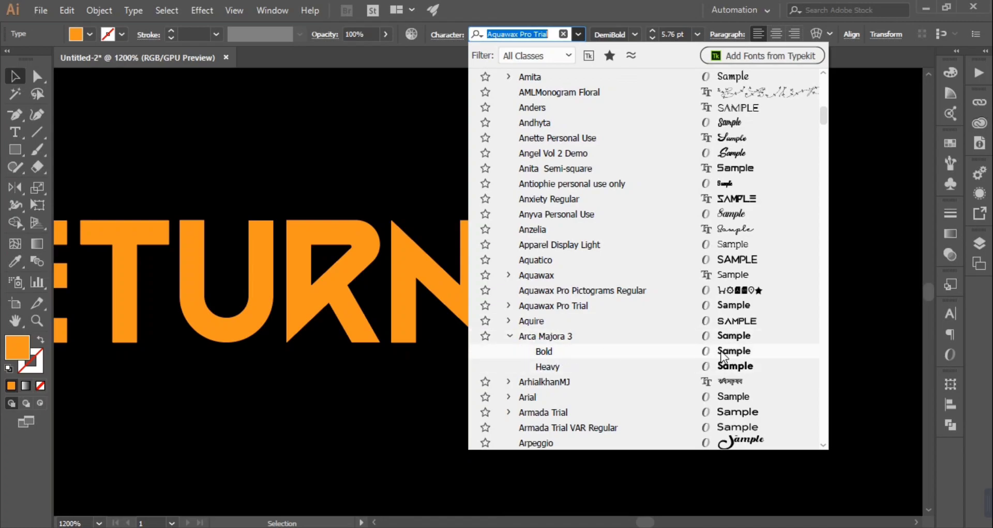
scroll(745, 403, down, 3)
scroll(747, 356, down, 3)
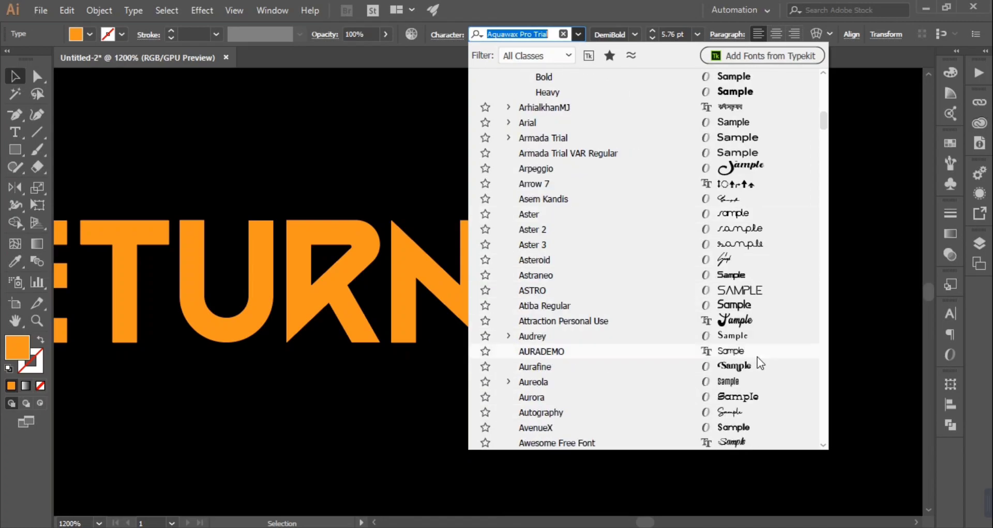
scroll(749, 403, down, 2)
scroll(751, 321, down, 3)
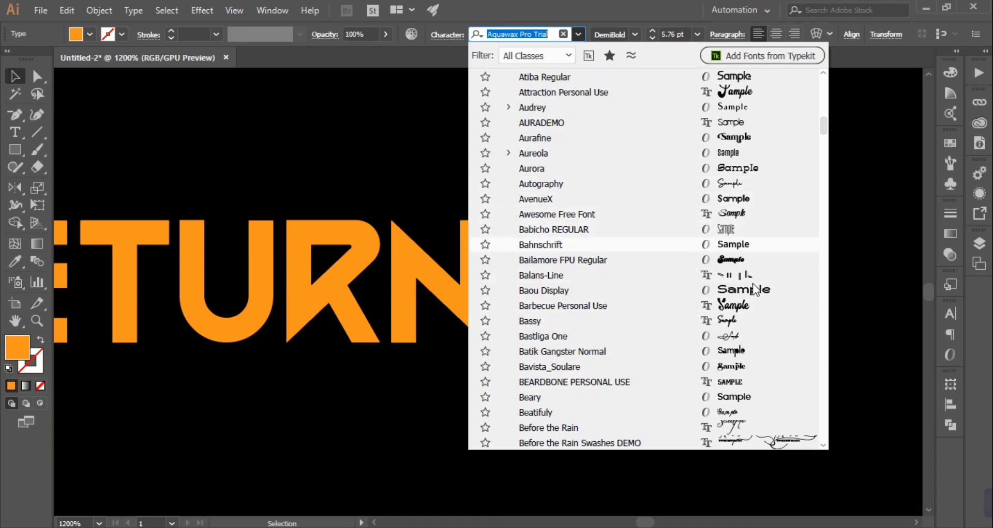
scroll(740, 351, down, 4)
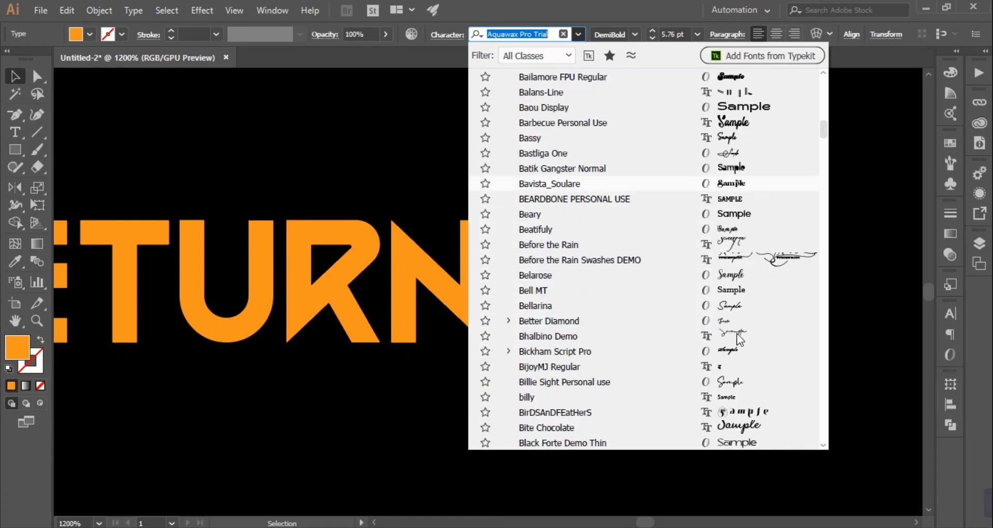
click(747, 217)
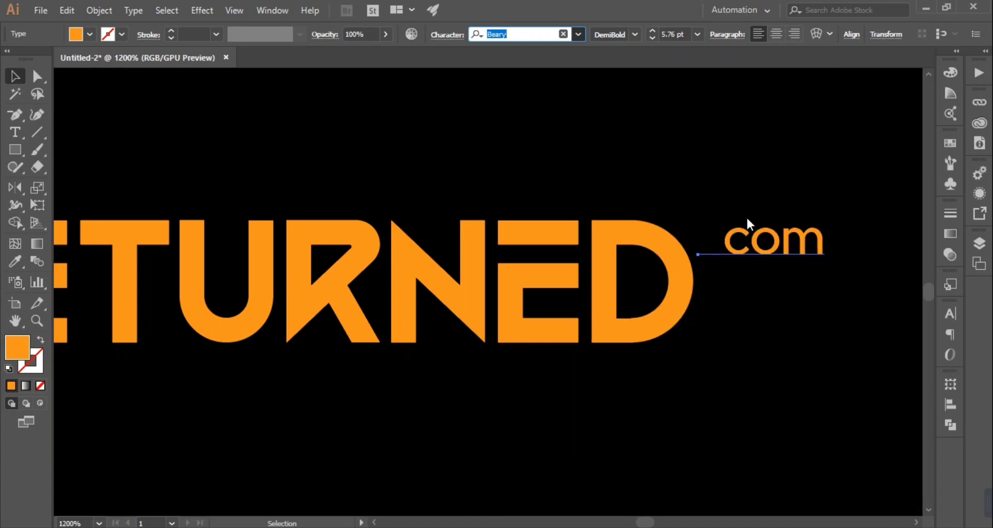
click(752, 309)
Convert the RETURNED text to outlines.
scroll(751, 310, up, 1)
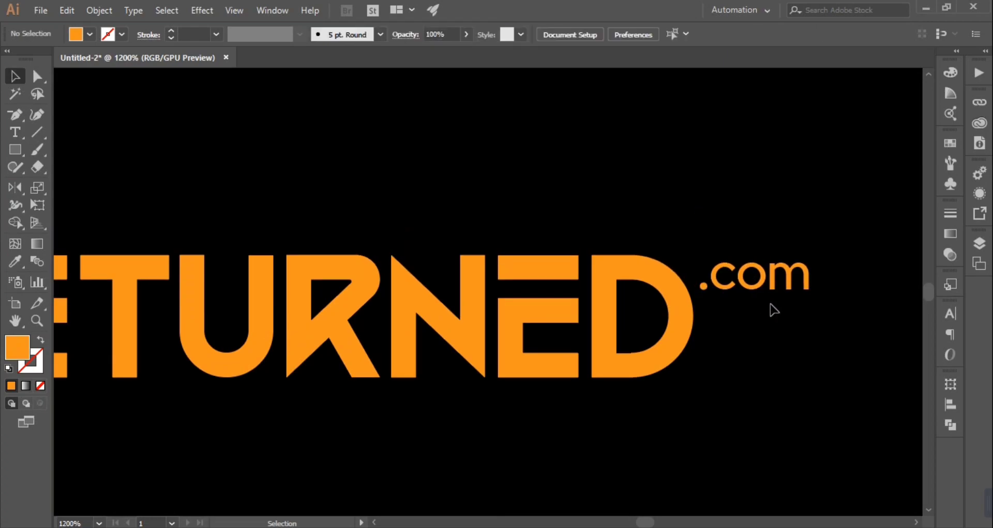
drag(444, 432, 669, 415)
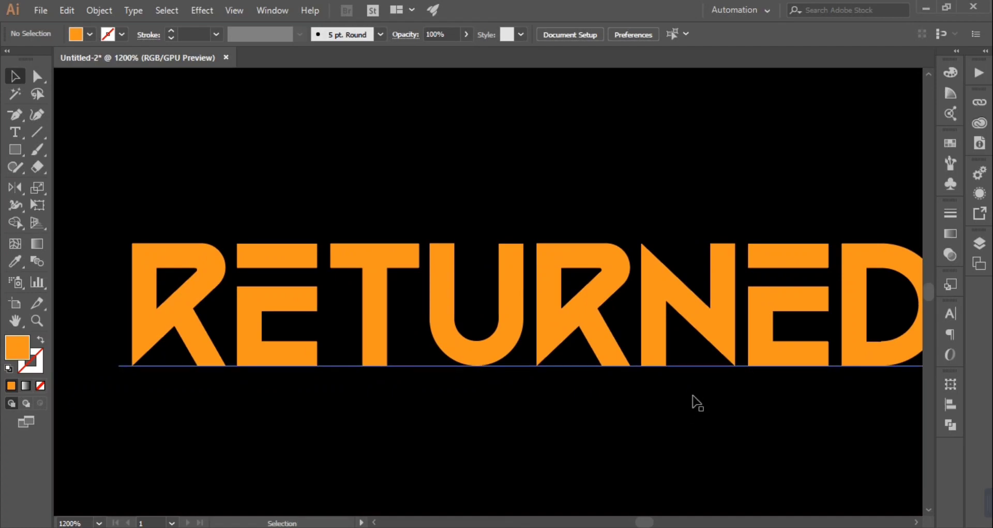
right_click(623, 376)
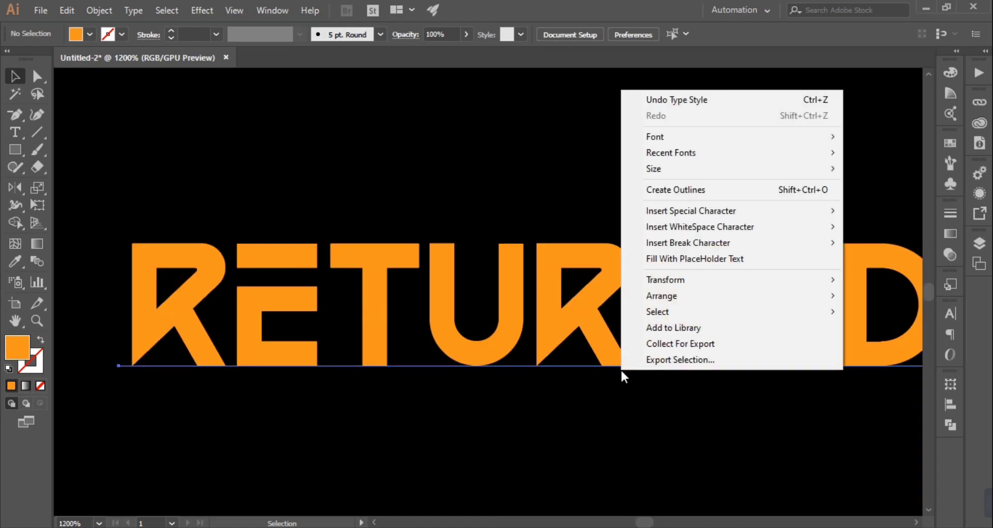
click(643, 190)
right_click(641, 295)
click(567, 454)
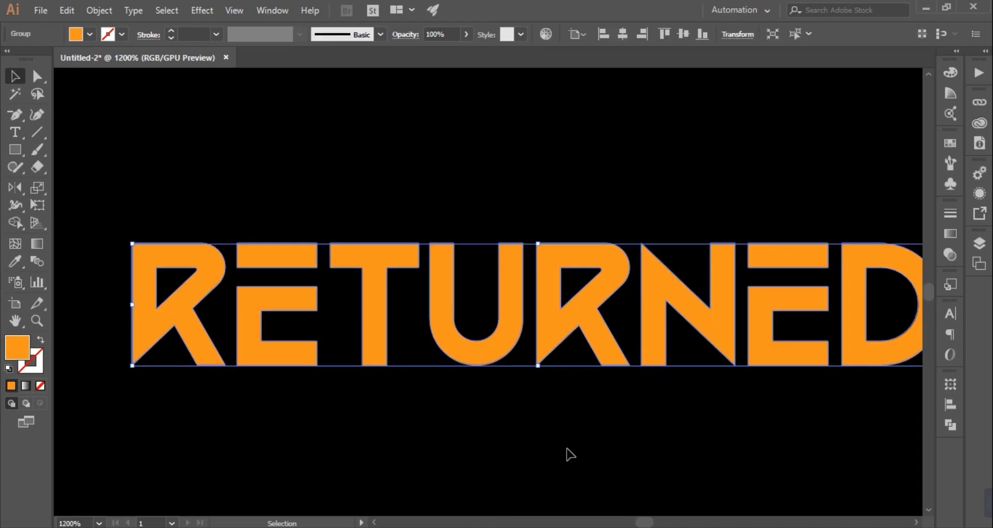
Ungroup the outlined RETURNED lettering into separate letters.
click(572, 443)
click(564, 346)
right_click(560, 344)
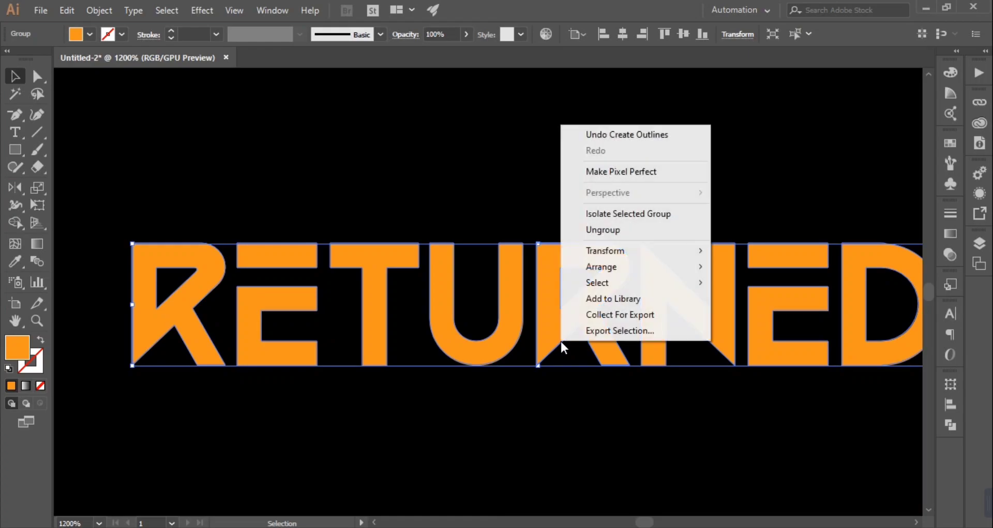
click(608, 231)
click(416, 412)
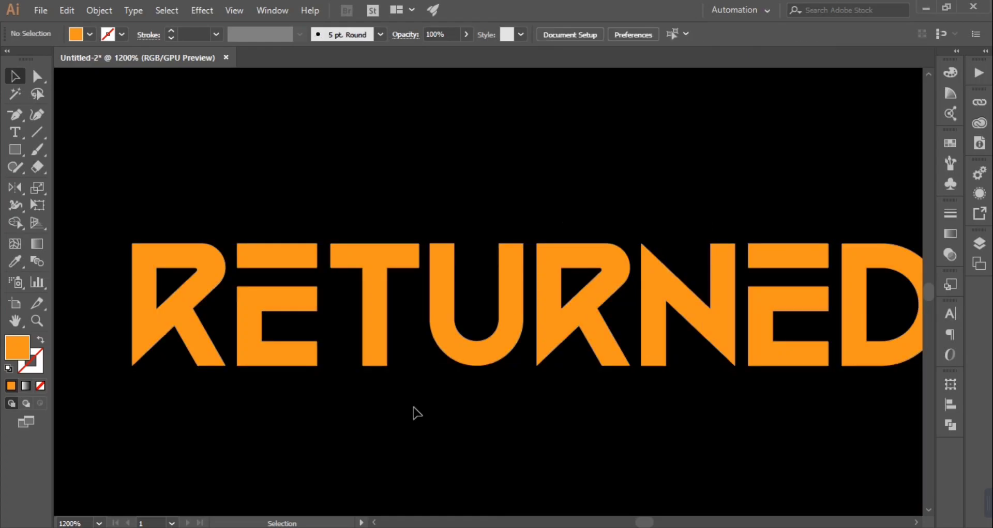
Duplicate the first R of RETURNED and place the copy above the word.
scroll(381, 418, left, 3)
click(350, 365)
right_click(351, 366)
click(332, 376)
click(346, 370)
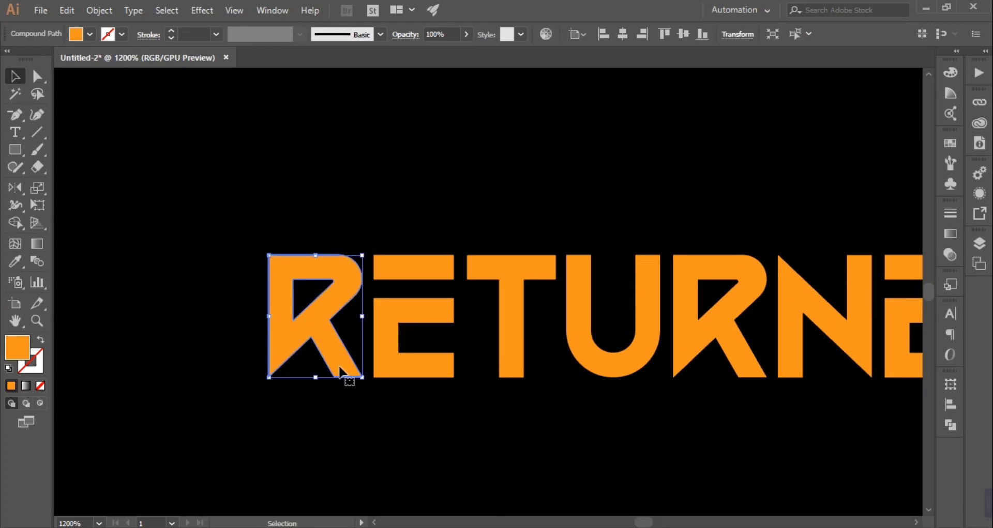
drag(346, 370, 508, 181)
Enlarge the copied R well beyond the original letter's size, keeping it above the RETURNED lettering.
key(space)
drag(714, 198, 505, 346)
drag(302, 316, 531, 344)
click(667, 319)
key(space)
drag(701, 339, 622, 312)
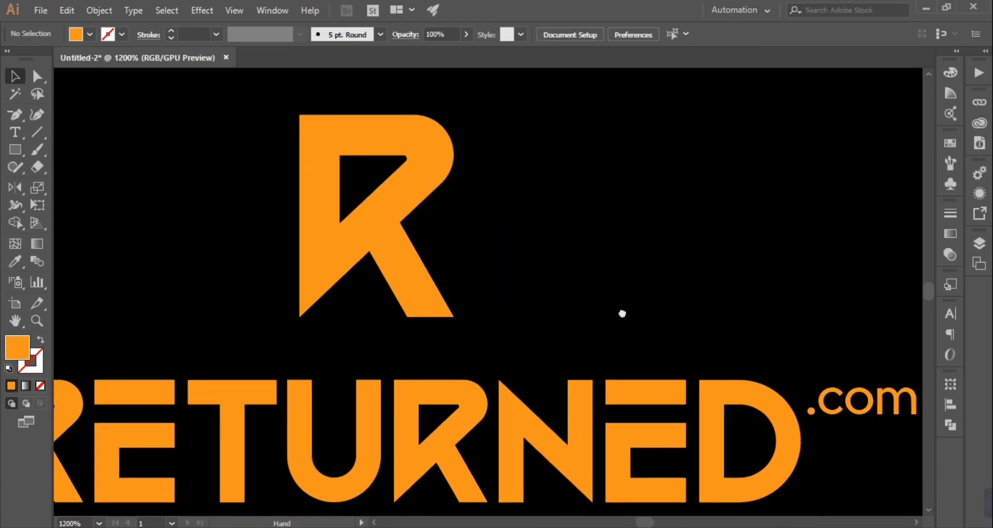
Change the fill colour of the .com text to white.
drag(826, 371, 902, 448)
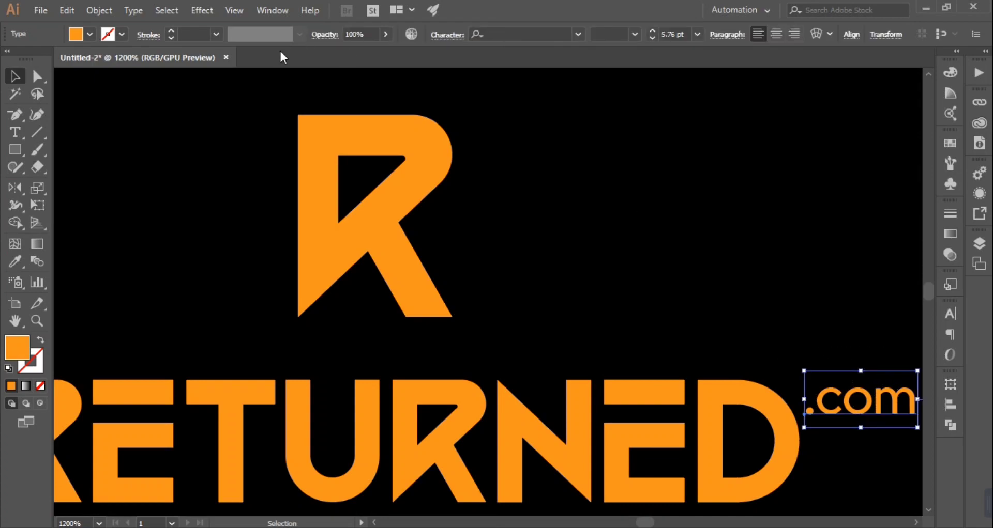
click(90, 35)
click(35, 58)
click(572, 289)
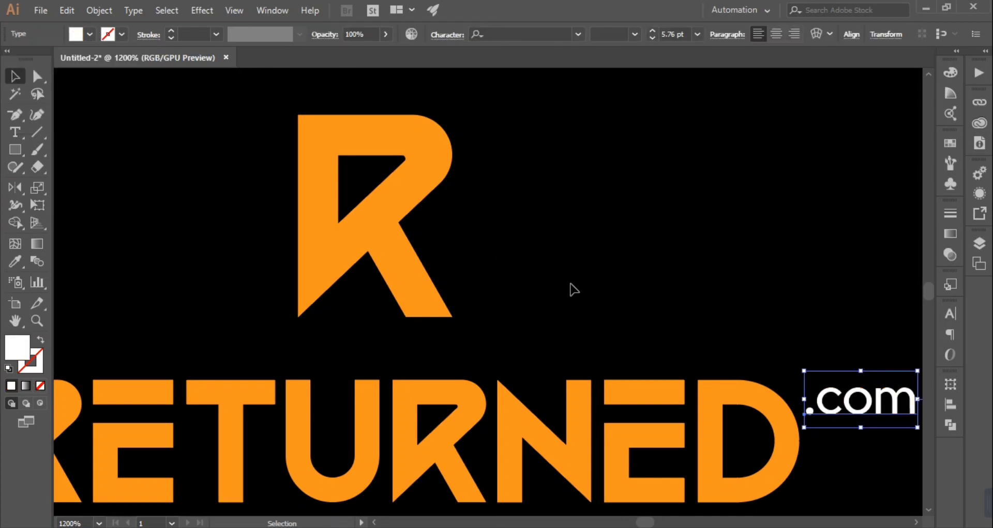
click(568, 288)
Move the large R higher and farther to the right above the RETURNED lettering.
scroll(595, 282, up, 2)
scroll(596, 282, up, 1)
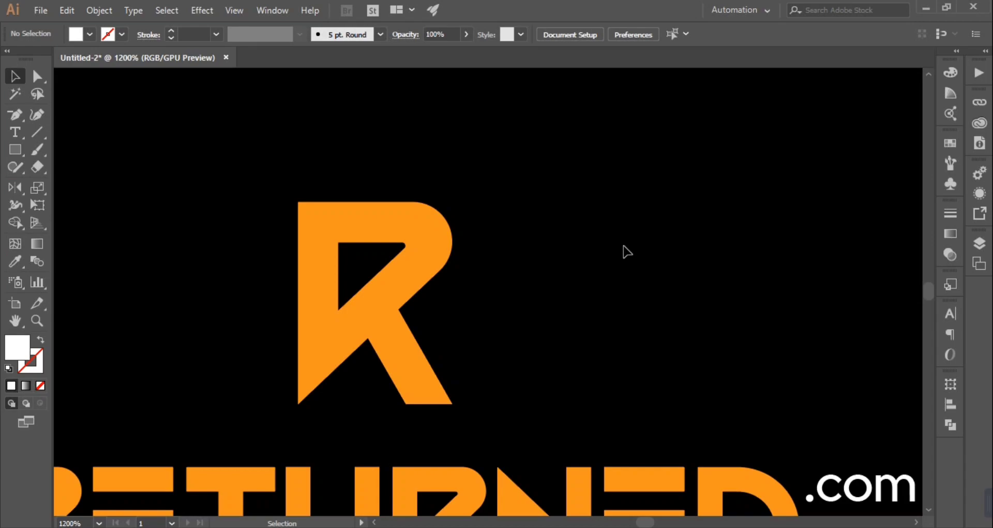
drag(403, 361, 521, 224)
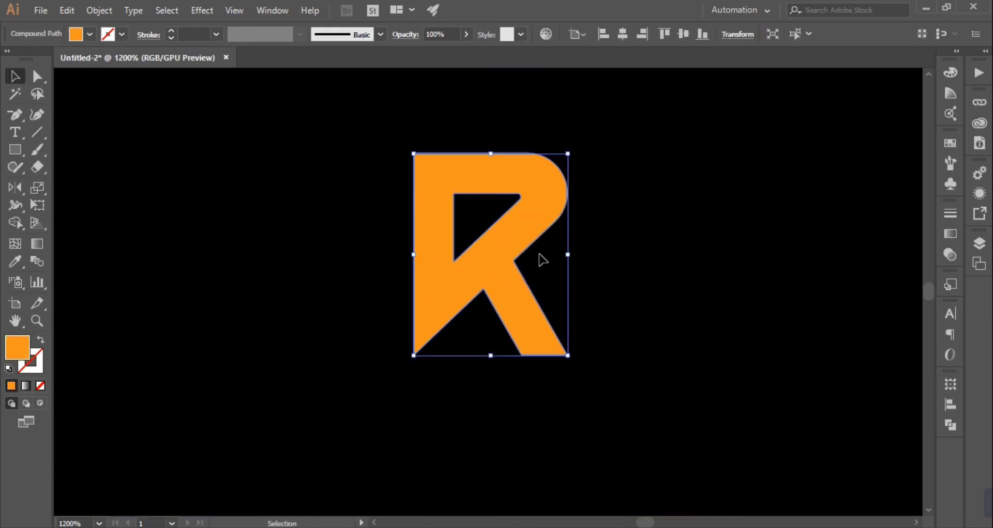
scroll(539, 253, up, 2)
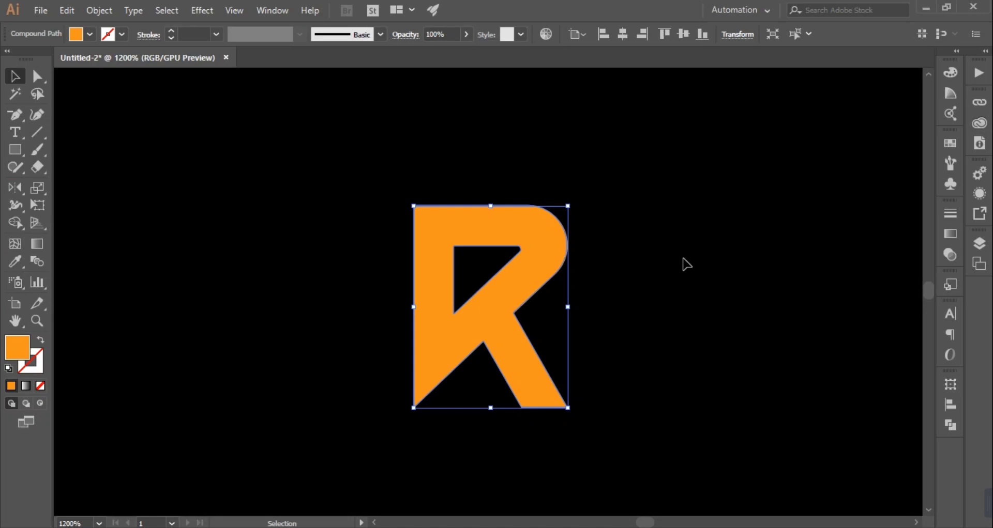
click(686, 265)
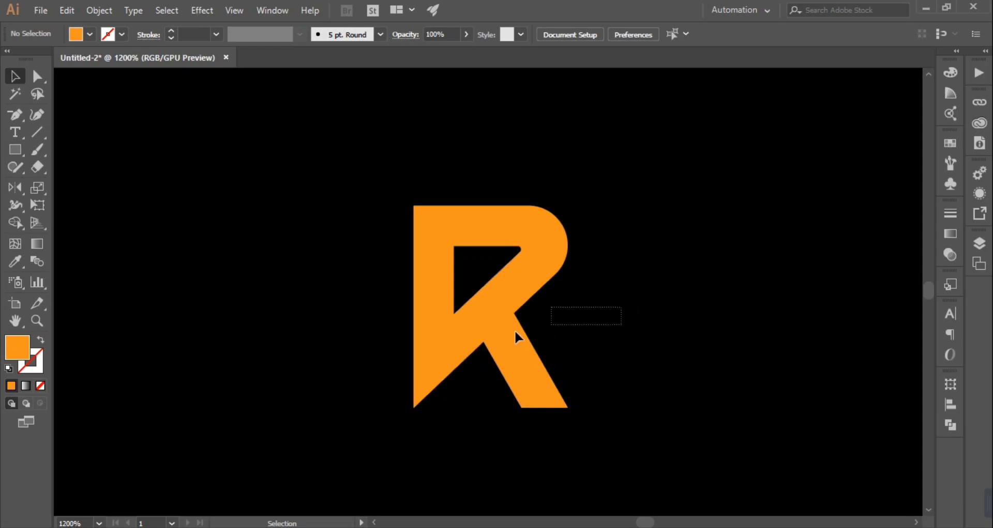
Align the large R to the artboard's horizontal and vertical centre.
click(490, 334)
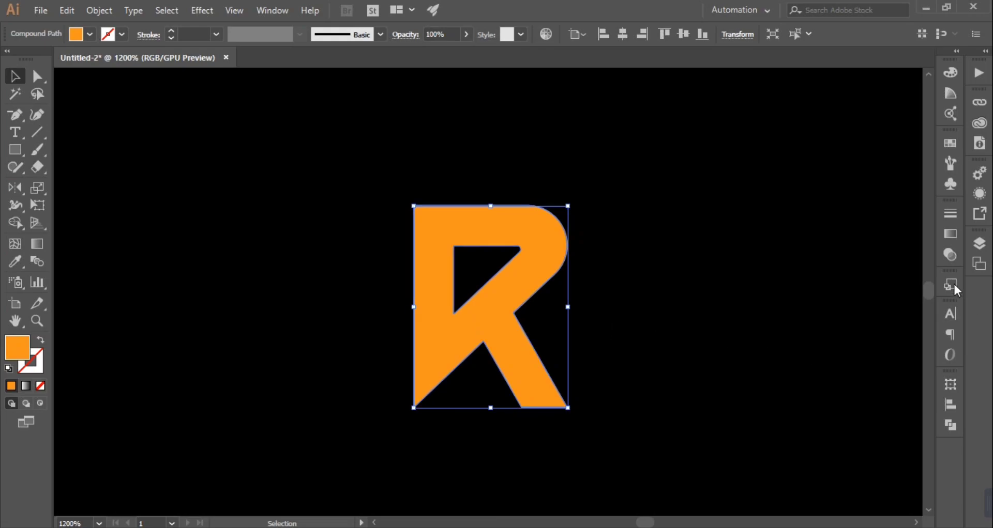
click(949, 315)
click(951, 318)
click(950, 404)
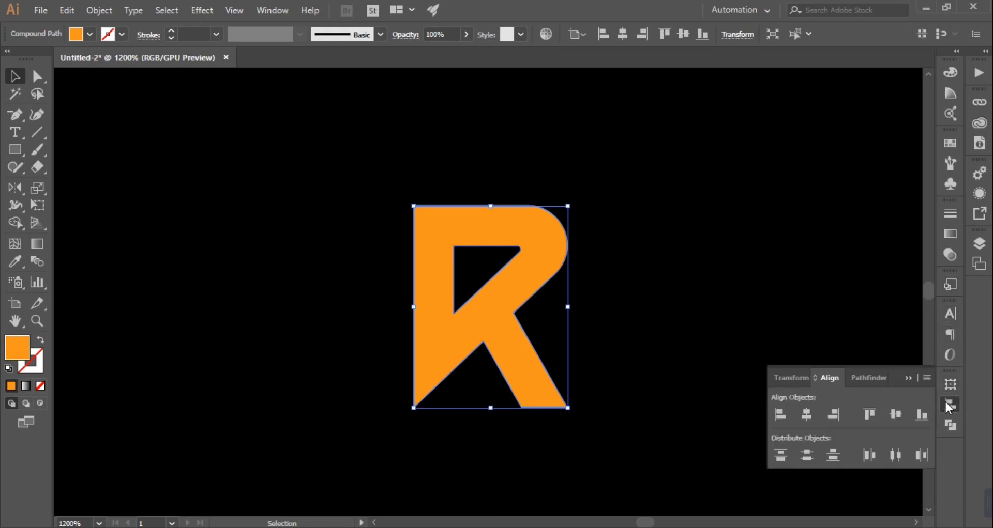
click(808, 417)
click(894, 417)
scroll(724, 409, down, 5)
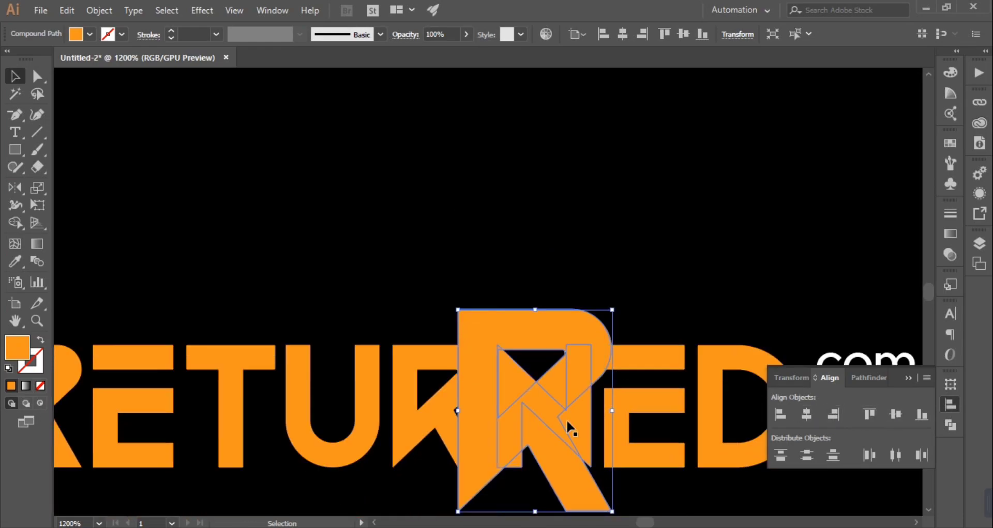
scroll(626, 433, down, 3)
drag(665, 326, 668, 458)
key(ctrl+z)
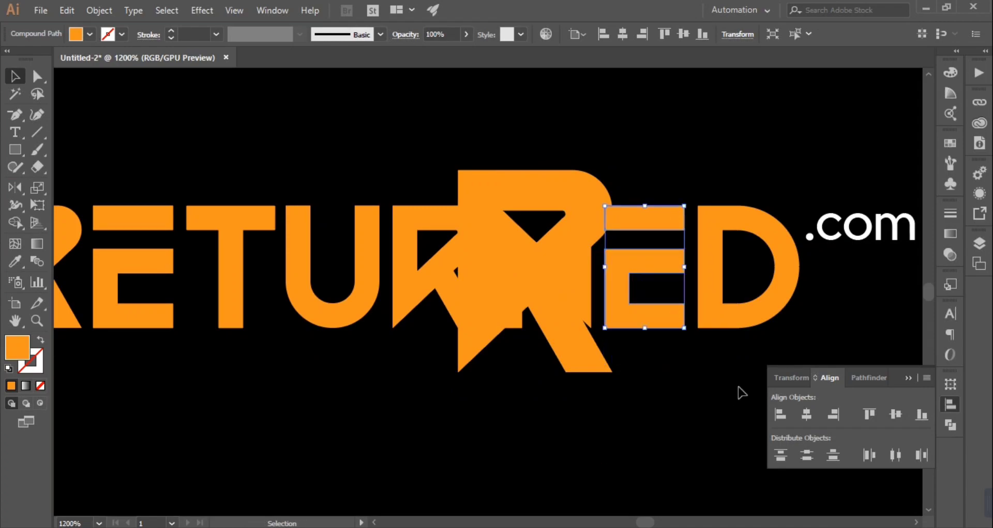
Select all the RETURNED letters without the large R and move them straight down, well below the R.
key(ctrl+minus)
drag(456, 389, 576, 349)
drag(165, 191, 696, 343)
click(680, 316)
drag(529, 161, 558, 206)
shift+click(558, 207)
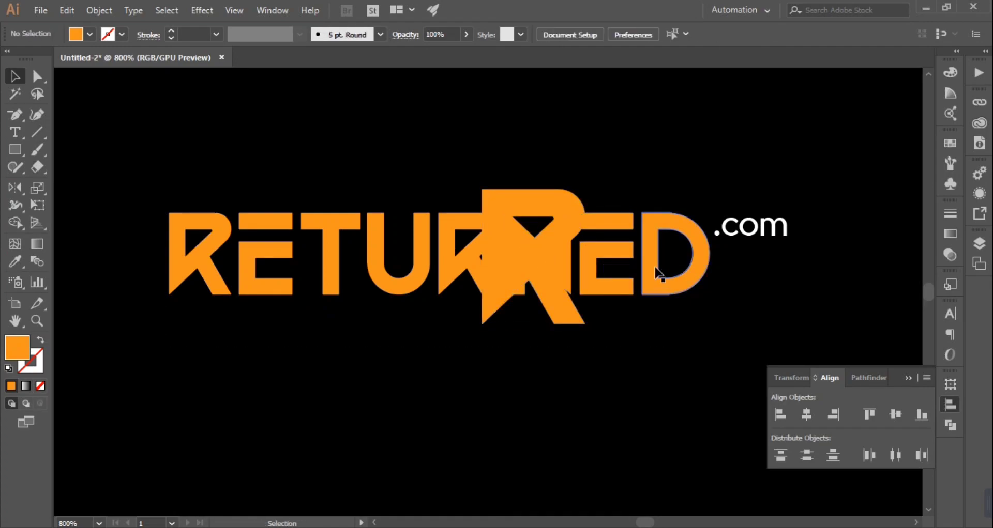
drag(190, 180, 681, 299)
drag(512, 158, 565, 206)
drag(696, 235, 699, 413)
Shift the large R to the left and scale it down to about two-thirds of its size.
click(540, 279)
drag(541, 279, 487, 277)
drag(526, 324, 469, 325)
click(550, 314)
key(ctrl+plus)
key(ctrl+plus)
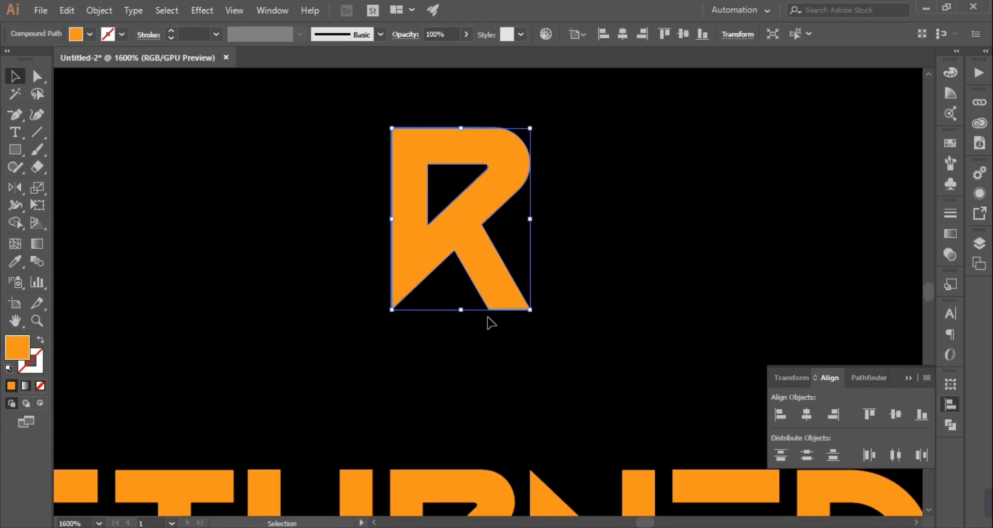
Draw a circle outward from the middle of the large R, big enough to enclose it, and fill it white.
click(11, 155)
click(57, 184)
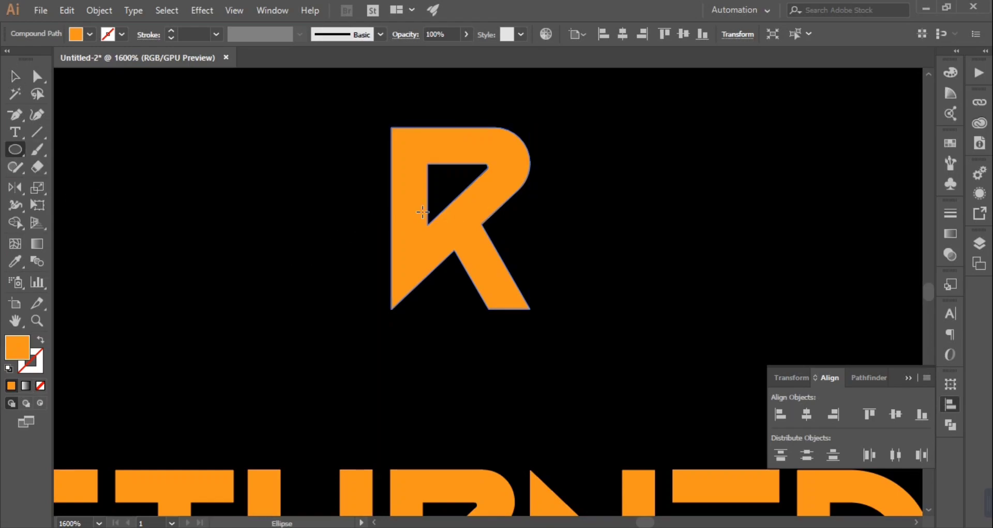
mouse_move(443, 208)
mouse_down()
mouse_move(525, 357)
mouse_move(593, 359)
mouse_up()
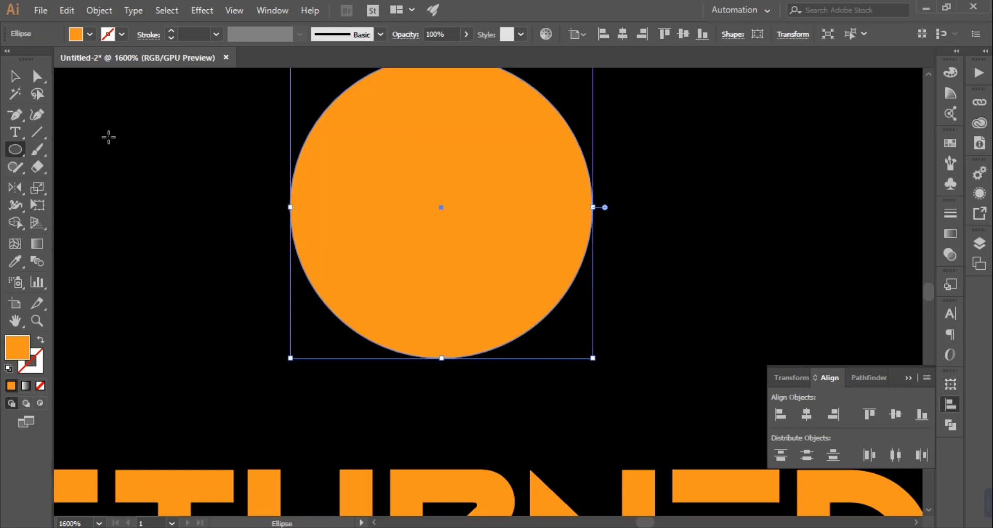
key(v)
click(90, 35)
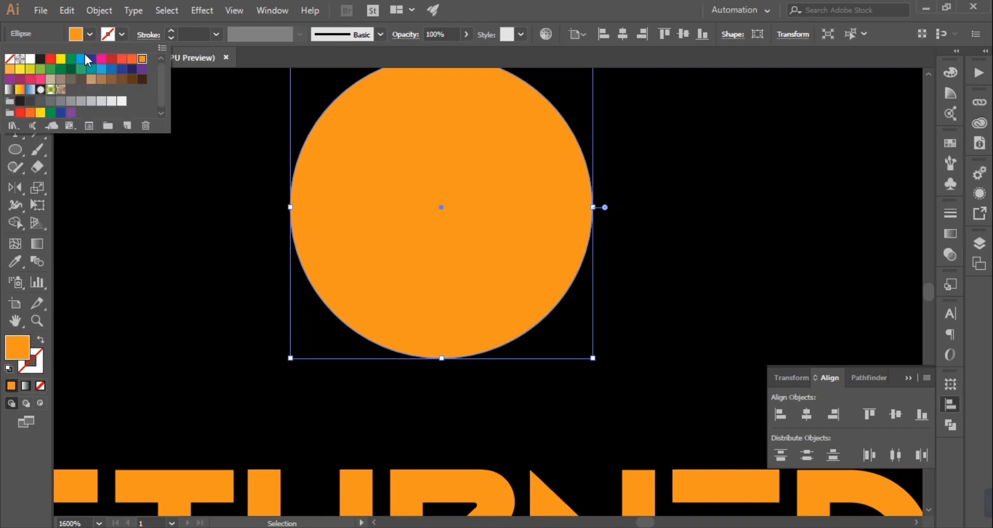
click(654, 256)
Bring the hidden orange R to the front of the white circle.
drag(647, 175, 486, 276)
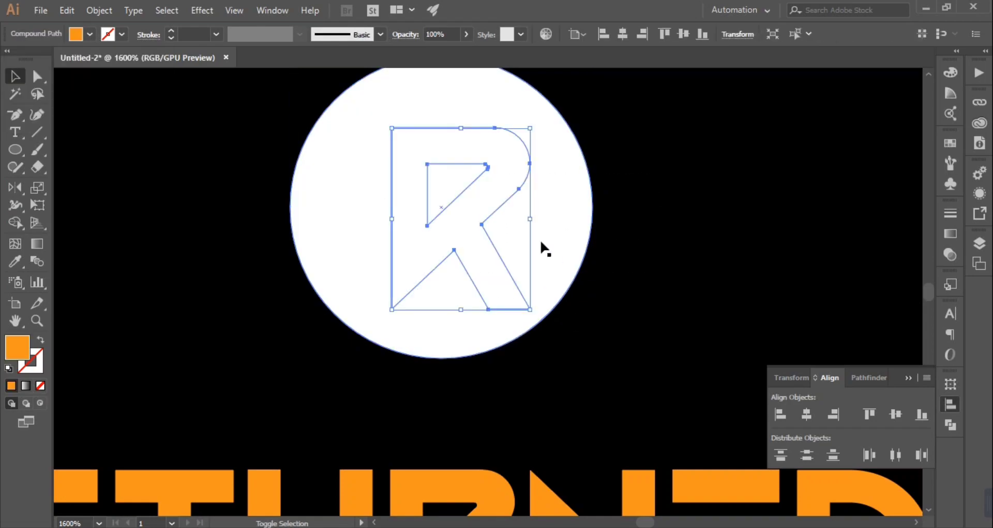
right_click(535, 240)
mouse_move(602, 389)
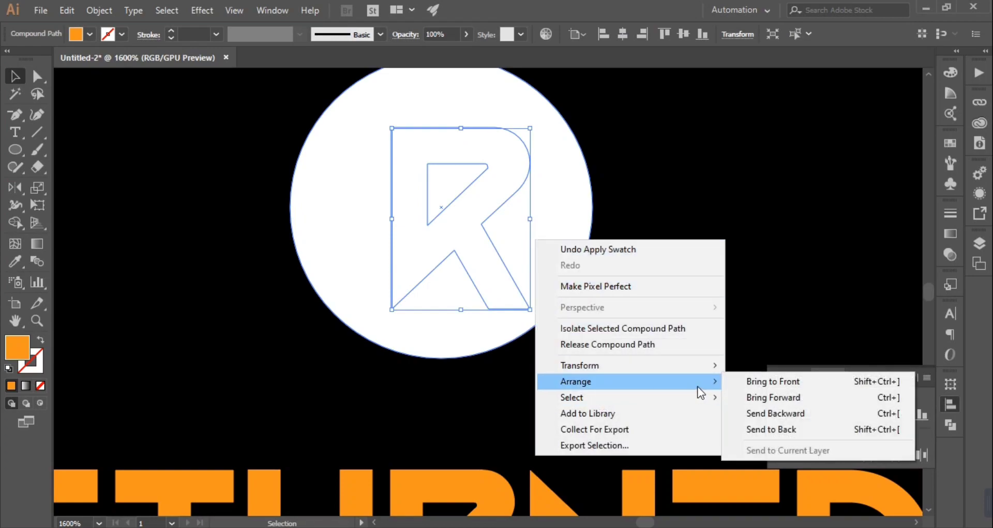
click(773, 382)
click(635, 318)
Centre the white circle and the R on each other, both horizontally and vertically, in the middle of the artboard.
scroll(621, 272, up, 1)
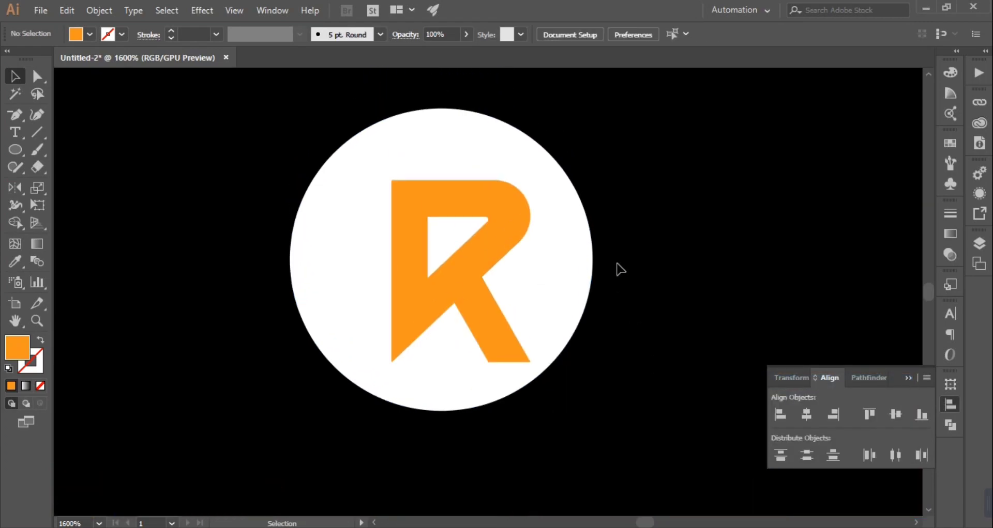
key(ctrl+a)
click(805, 414)
click(896, 416)
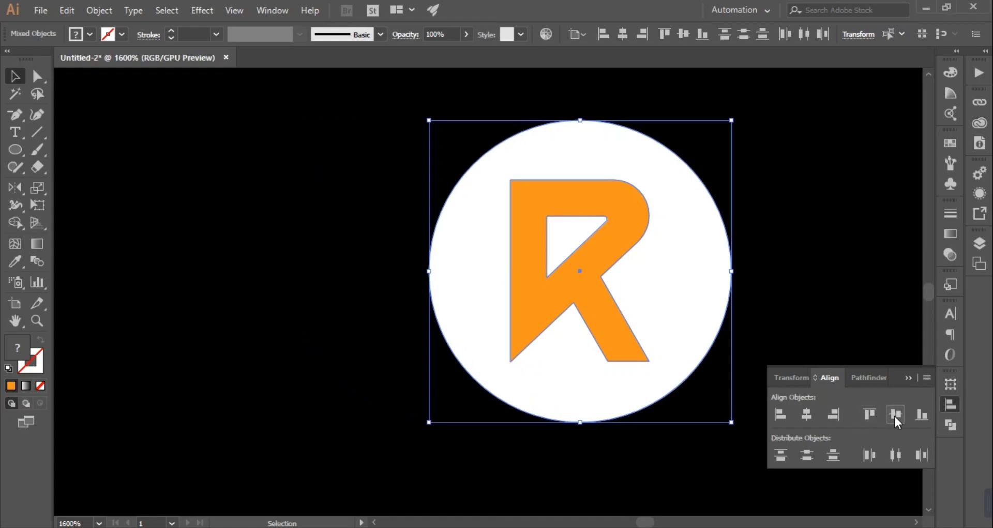
click(796, 301)
Draw a horizontal line along the upper edge of the R's inner triangle, running left past the circle, and nudge it slightly right.
drag(792, 296, 709, 292)
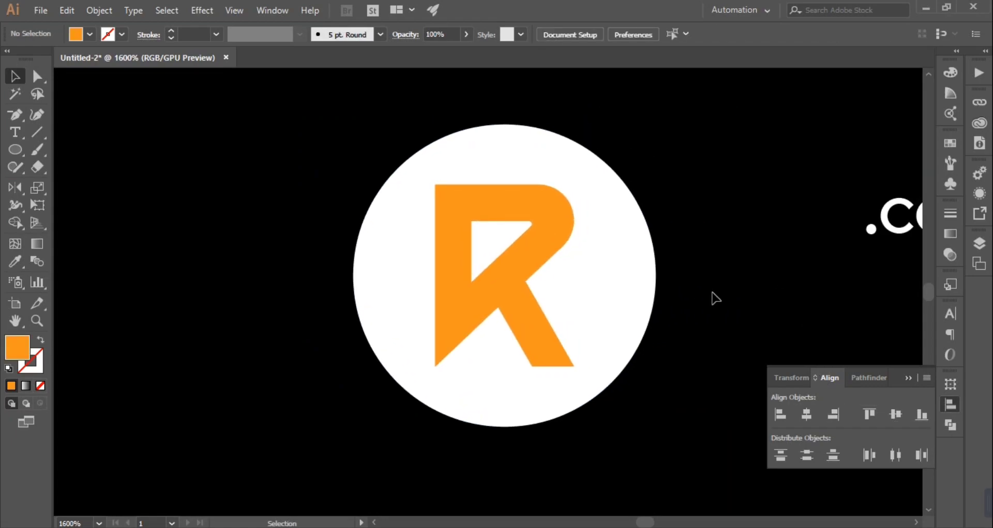
drag(24, 118, 47, 112)
click(471, 222)
shift+click(194, 248)
click(16, 79)
click(245, 296)
drag(244, 191, 272, 268)
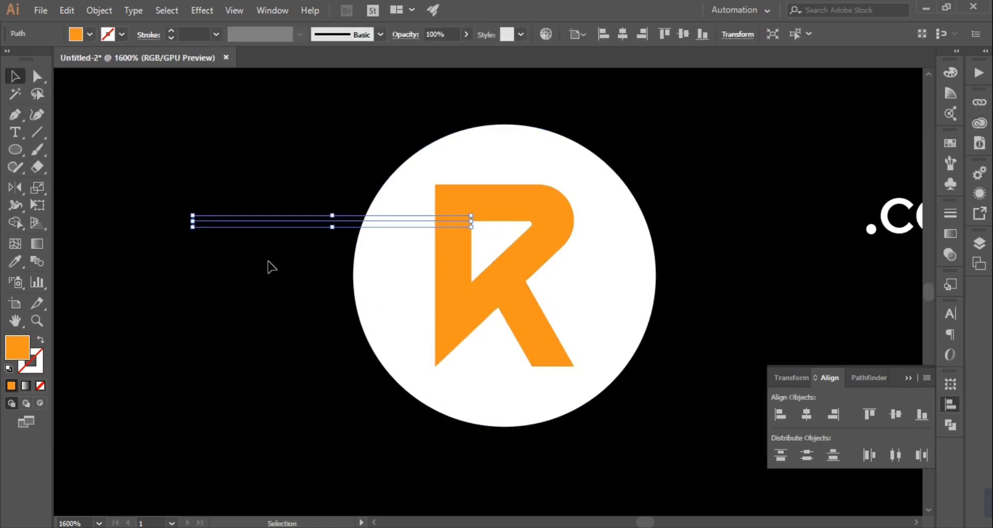
key(Right)
key(Right)
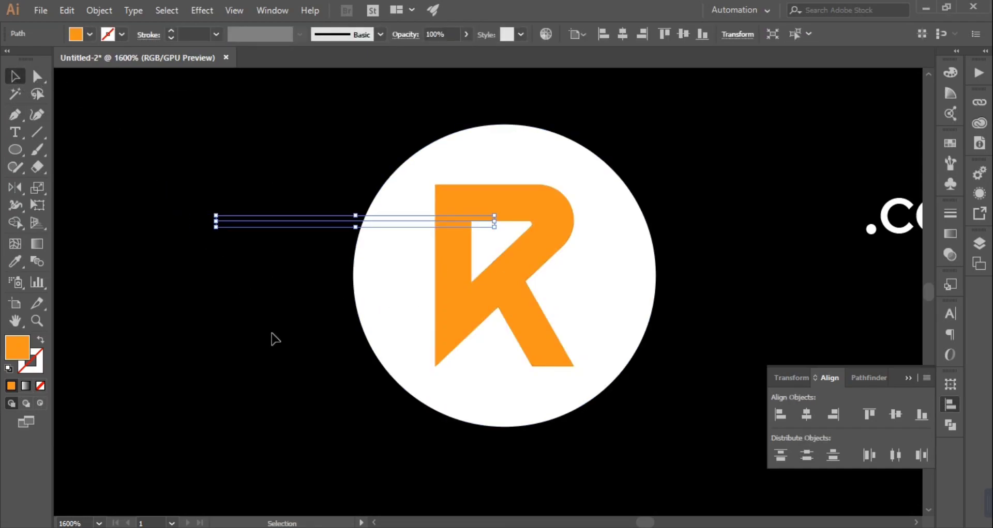
click(275, 340)
Draw a line along the diagonal edge of the R's inner triangle and extend it at both ends beyond the circle.
key(p)
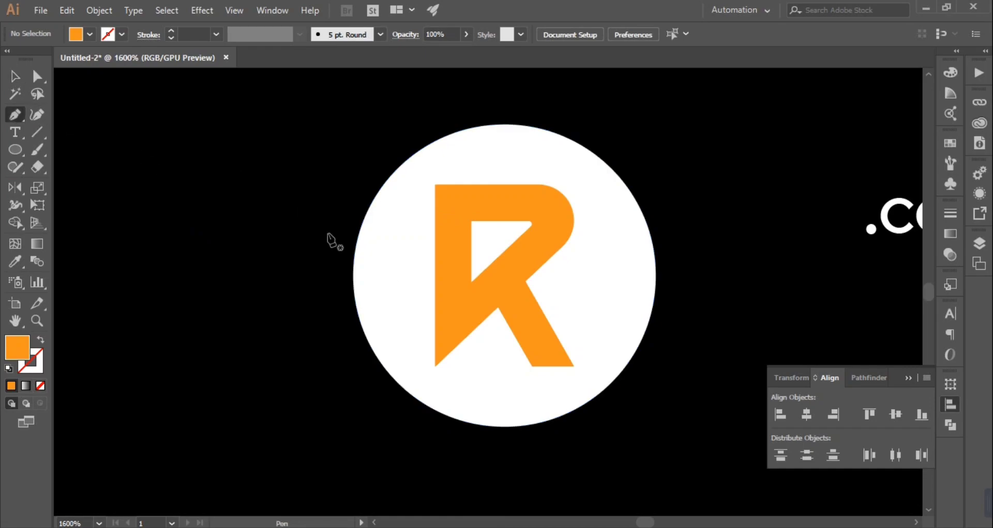
click(471, 283)
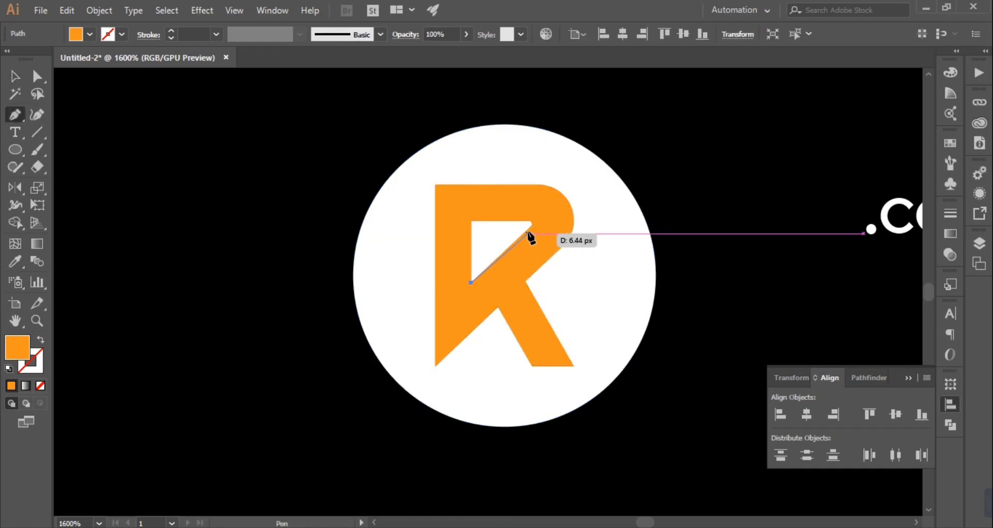
click(531, 226)
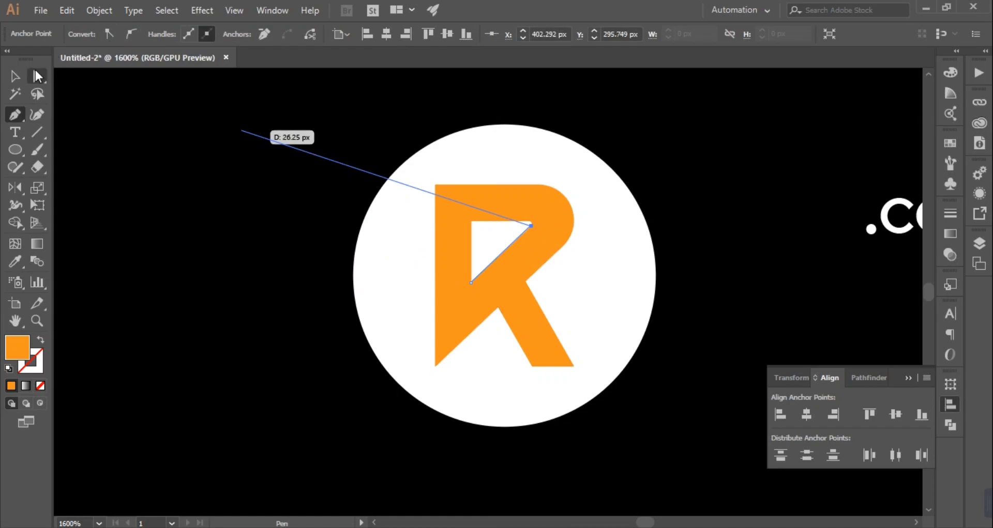
click(14, 76)
drag(471, 283, 377, 371)
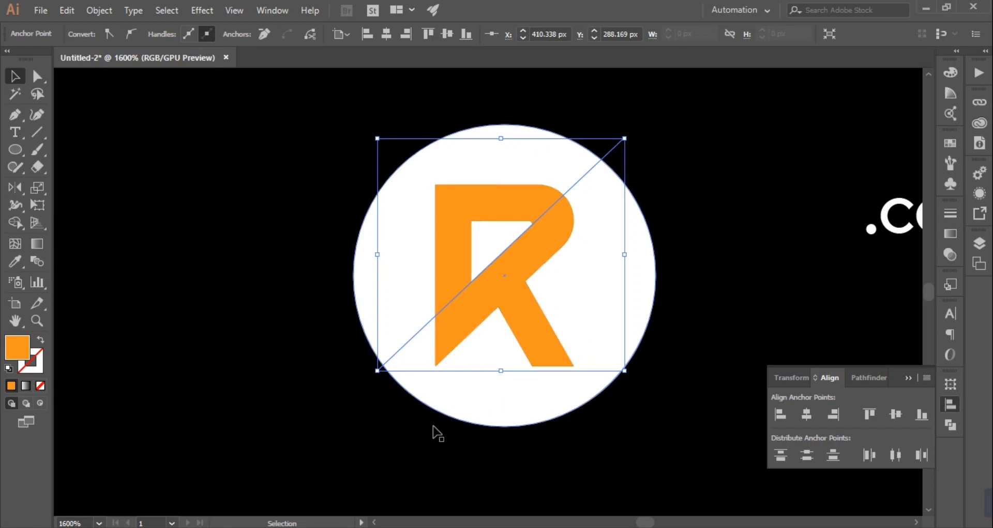
drag(378, 373, 335, 412)
Draw a second diagonal line along the lower edge of the R's diagonal stroke and lengthen it past the letter at both ends.
click(15, 114)
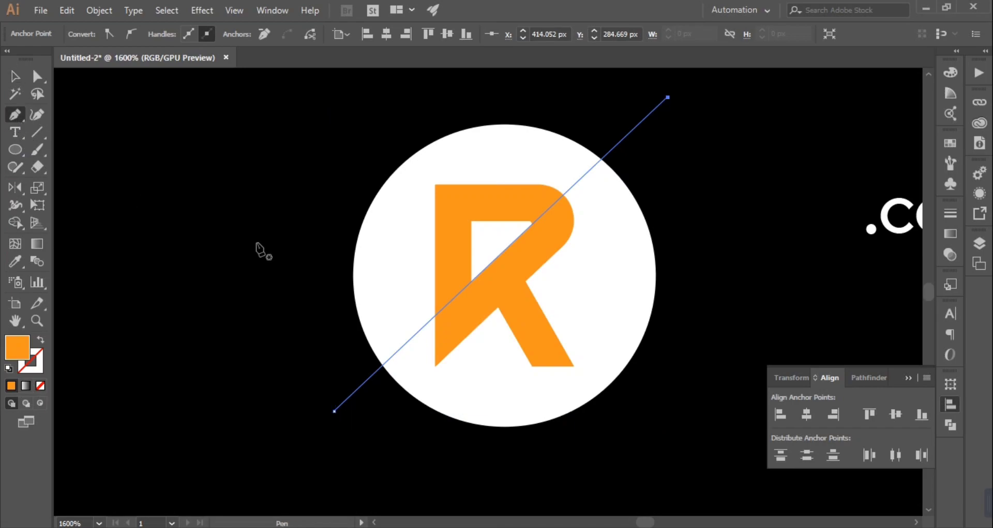
click(434, 366)
click(498, 307)
click(15, 76)
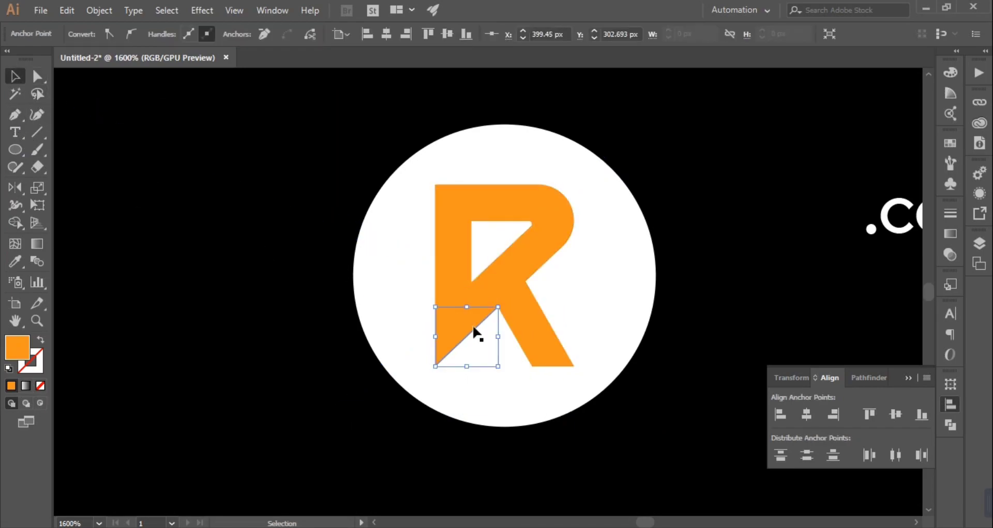
drag(435, 366, 353, 444)
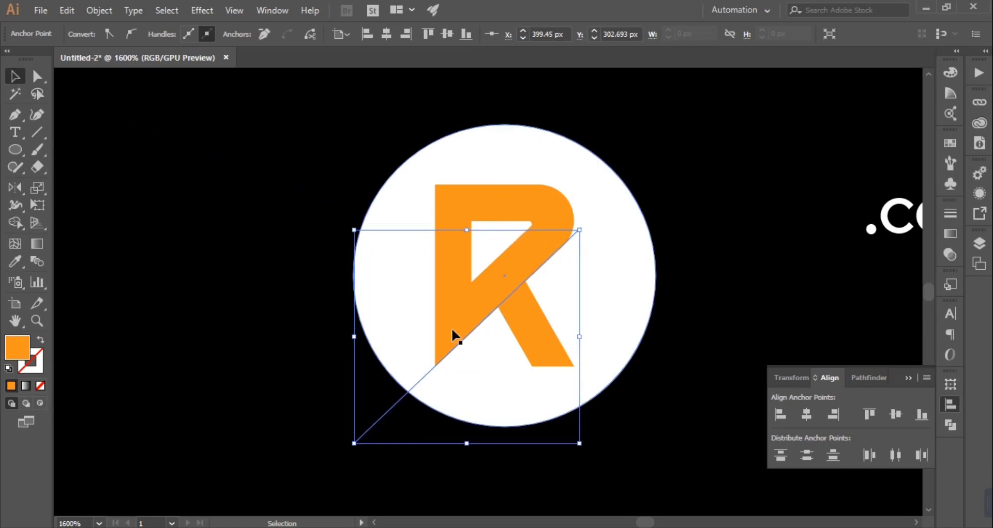
Shrink the white circle slightly around its centre so it sits closer to the R.
click(628, 357)
mouse_move(655, 427)
mouse_down()
mouse_move(641, 418)
mouse_move(641, 427)
mouse_up()
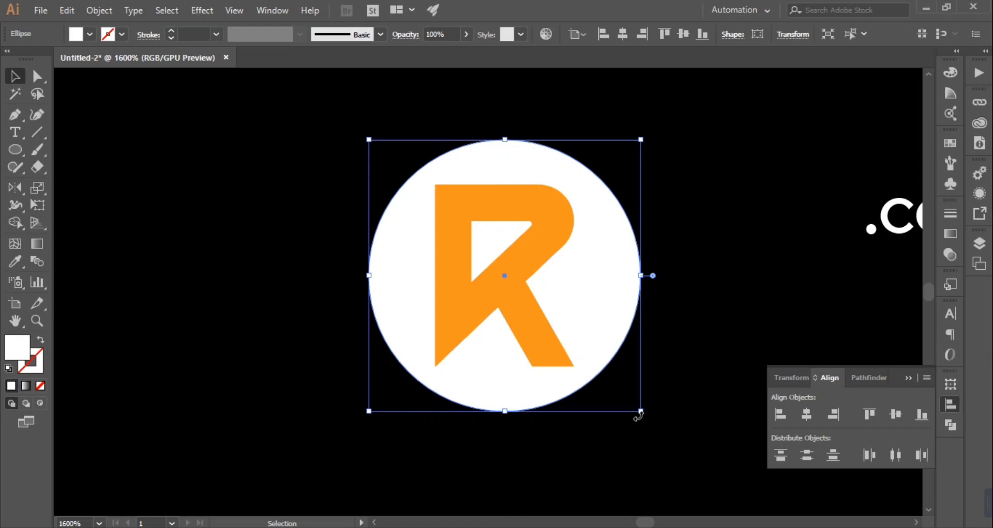
click(525, 458)
Select the R and the three lines without the circle, and remove the stem section between the lines with Shape Builder.
drag(346, 133, 607, 393)
drag(372, 146, 597, 431)
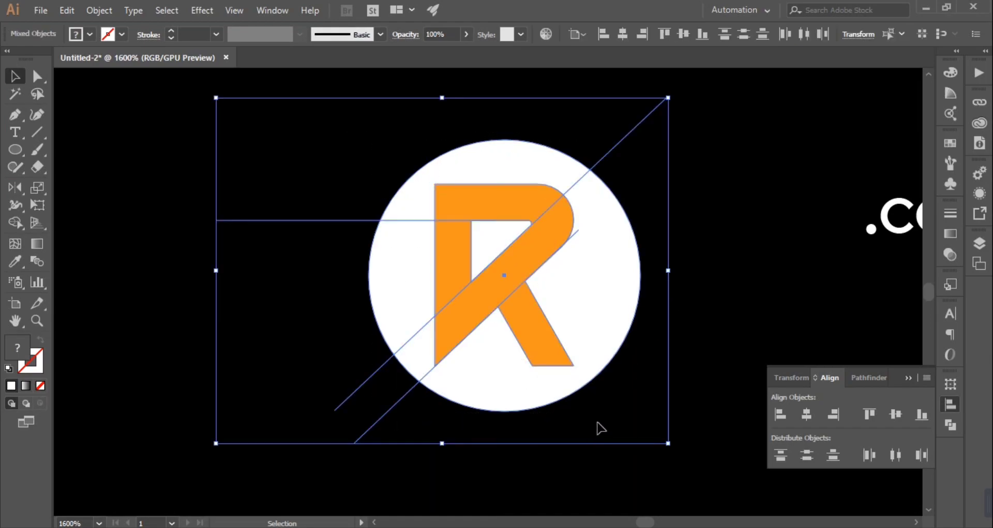
shift+click(588, 326)
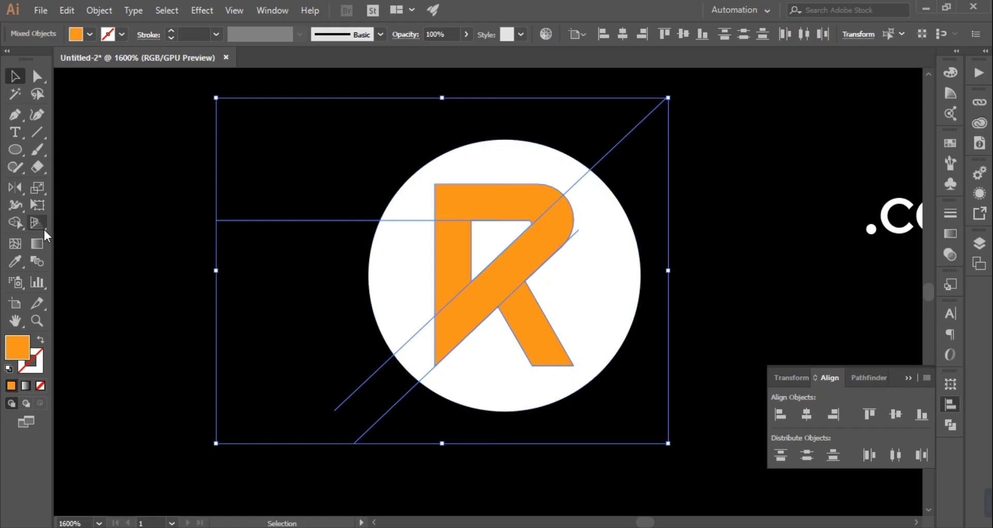
click(24, 223)
alt+click(454, 259)
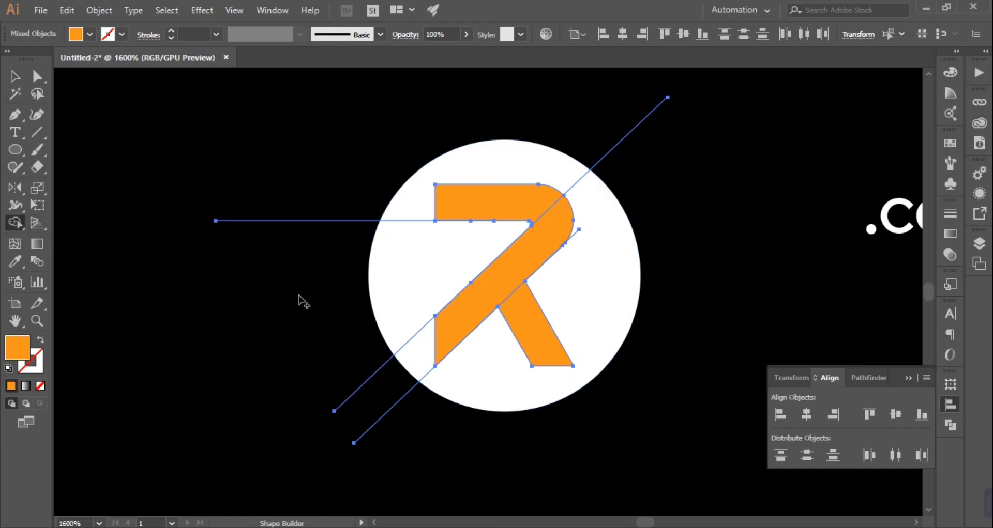
click(14, 76)
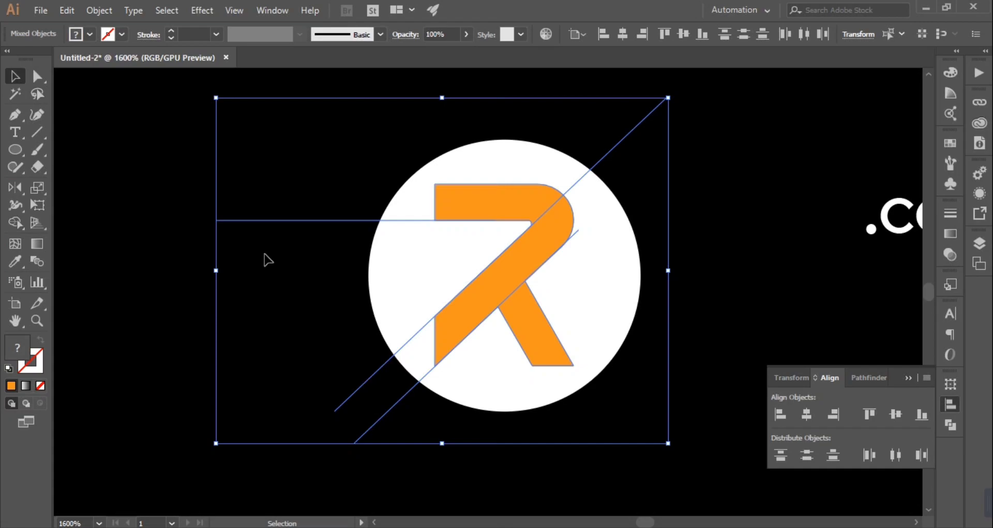
double_click(530, 335)
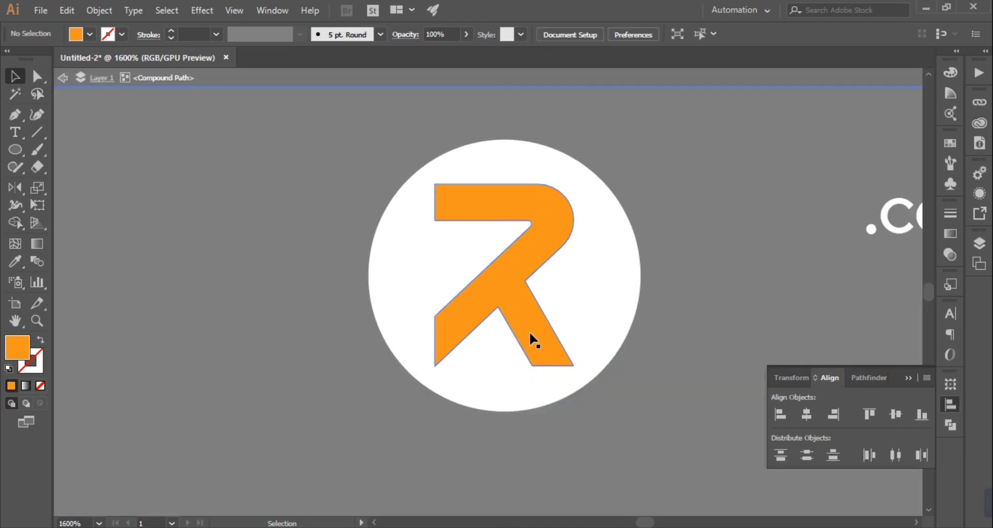
double_click(582, 77)
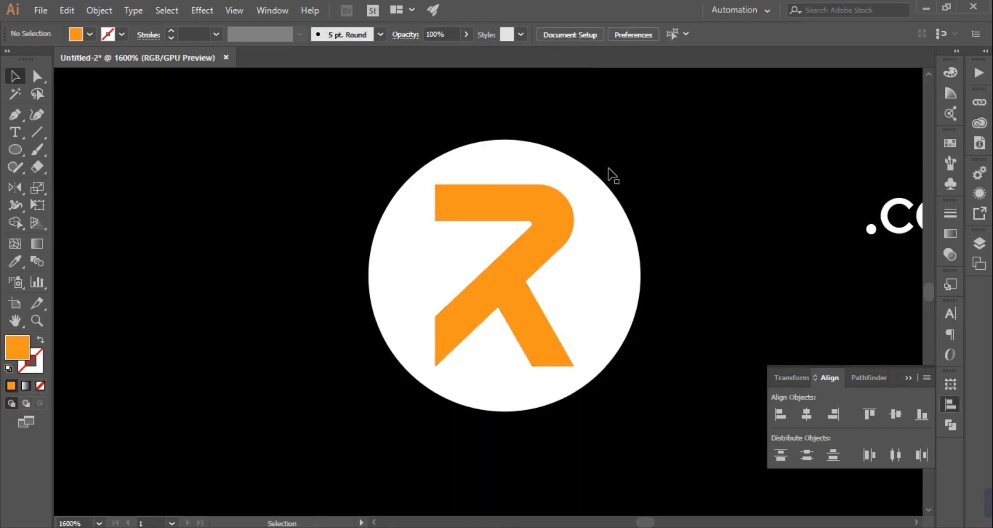
double_click(548, 225)
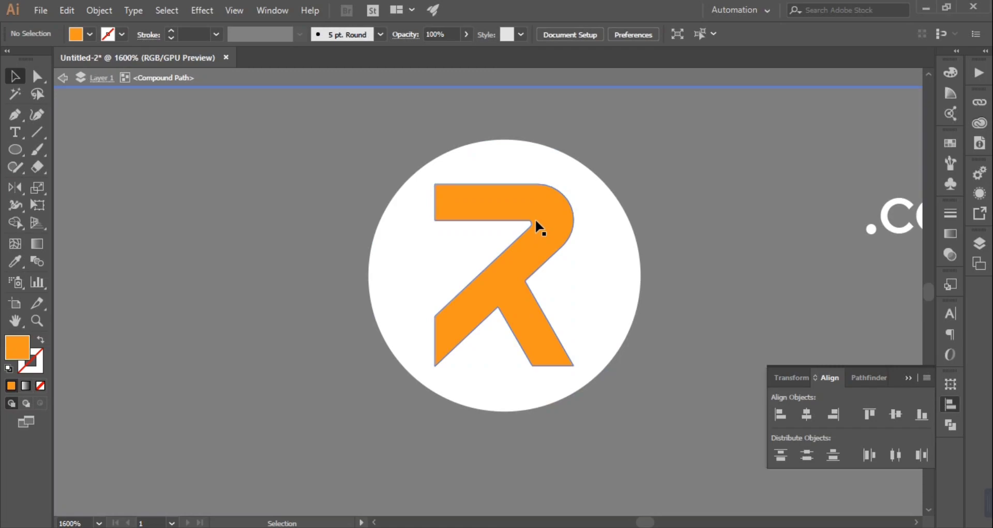
double_click(445, 79)
Select the three construction lines without the R or the white circle, and delete them.
drag(359, 127, 641, 403)
shift+click(548, 340)
shift+click(600, 327)
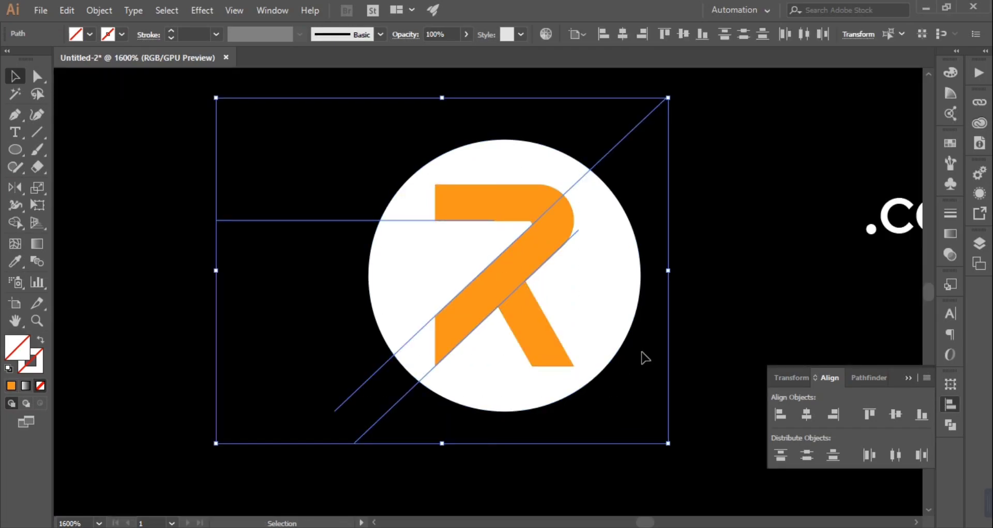
key(Delete)
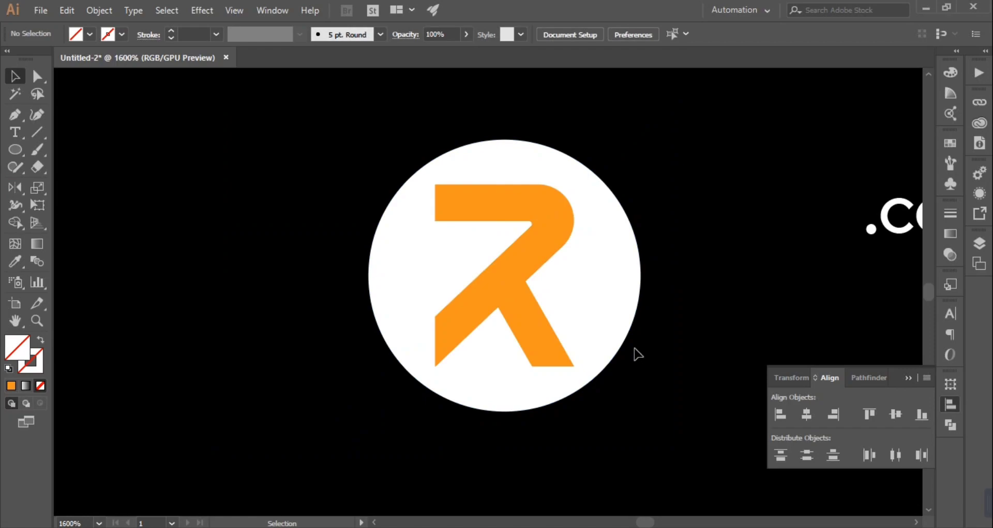
Undo the deletion of the construction lines and the stray move over the emblem, and clear the selection.
drag(389, 433, 554, 305)
key(a)
key(ctrl+z)
key(v)
click(543, 448)
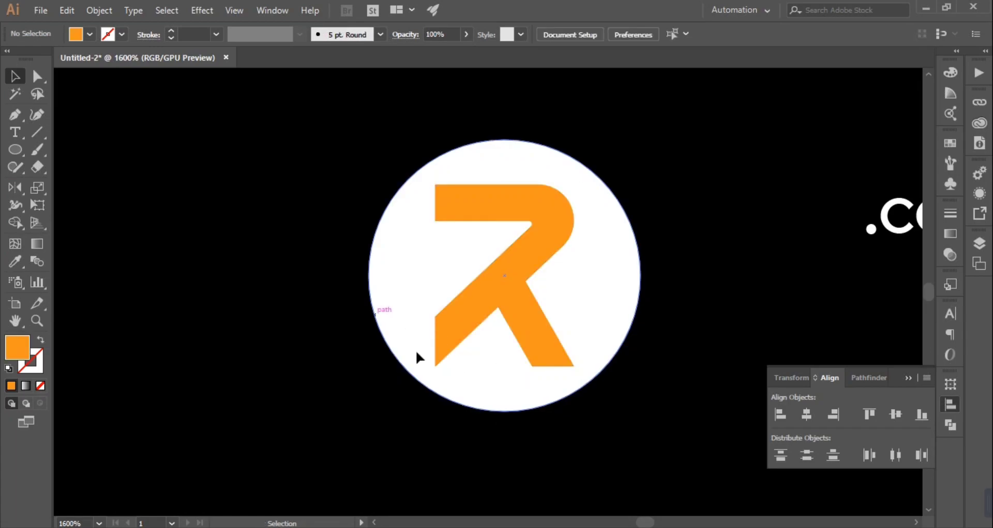
drag(414, 350, 578, 484)
key(ctrl+z)
drag(315, 318, 494, 399)
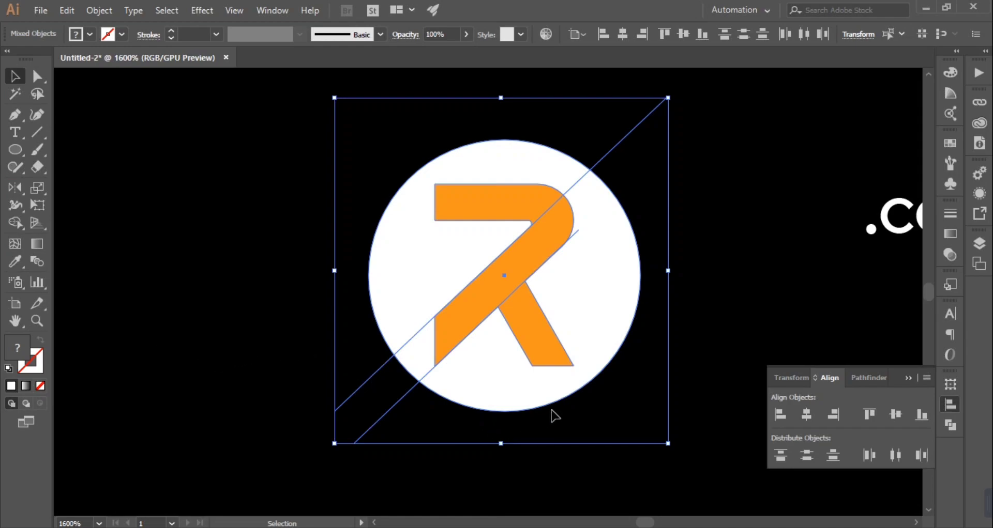
click(732, 329)
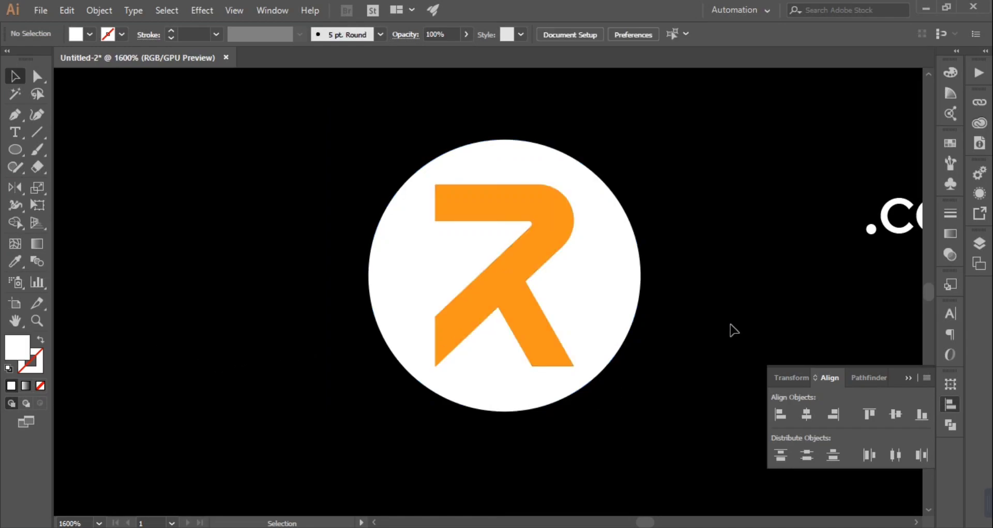
click(18, 149)
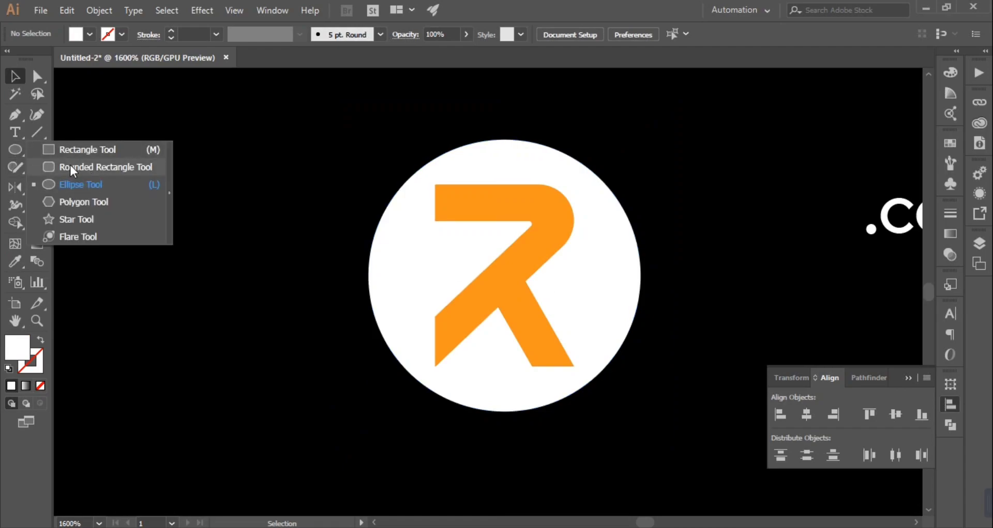
click(94, 149)
drag(233, 200, 257, 231)
key(ctrl+z)
Draw a three-sided polygon pointing left beside the white circle, and fill it with the R's orange.
click(15, 150)
click(62, 202)
drag(205, 188, 224, 139)
key(Down)
key(Down)
key(Down)
key(v)
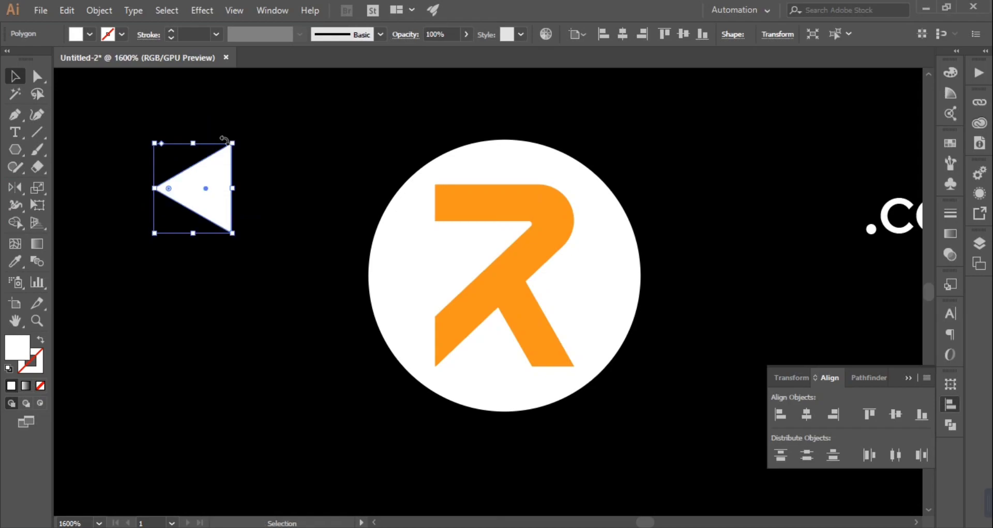
key(i)
click(479, 200)
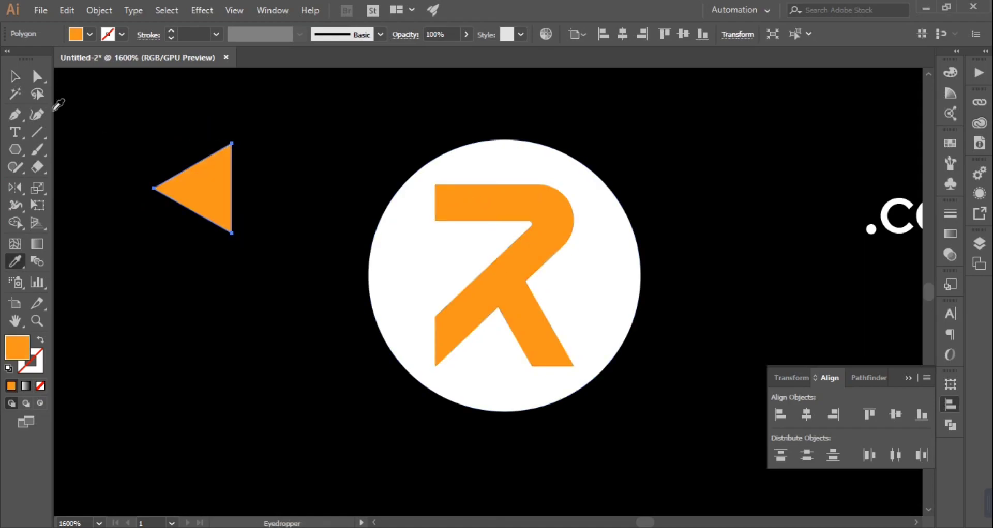
Scale the orange triangle down slightly and place it over the R's top bar as an arrowhead.
click(15, 76)
drag(205, 195, 444, 211)
drag(461, 248, 454, 251)
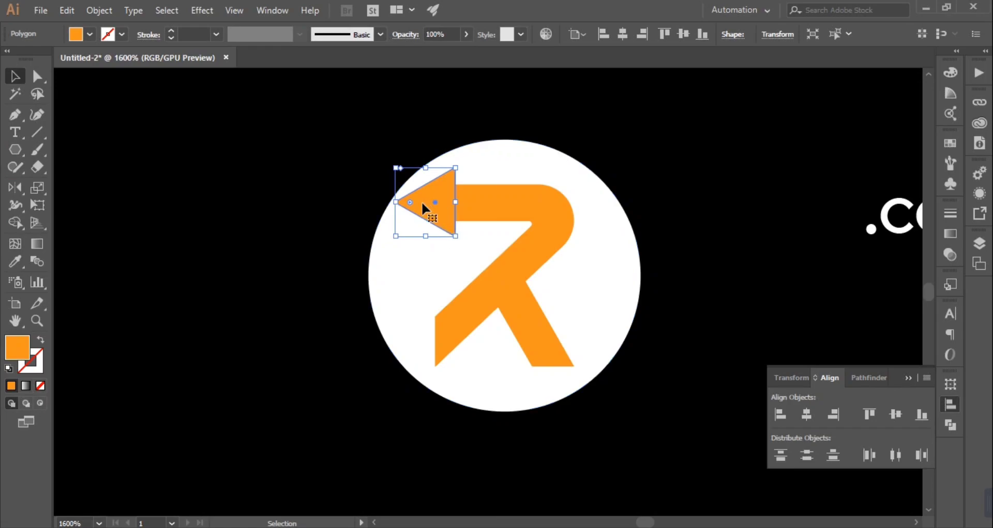
drag(414, 203, 479, 217)
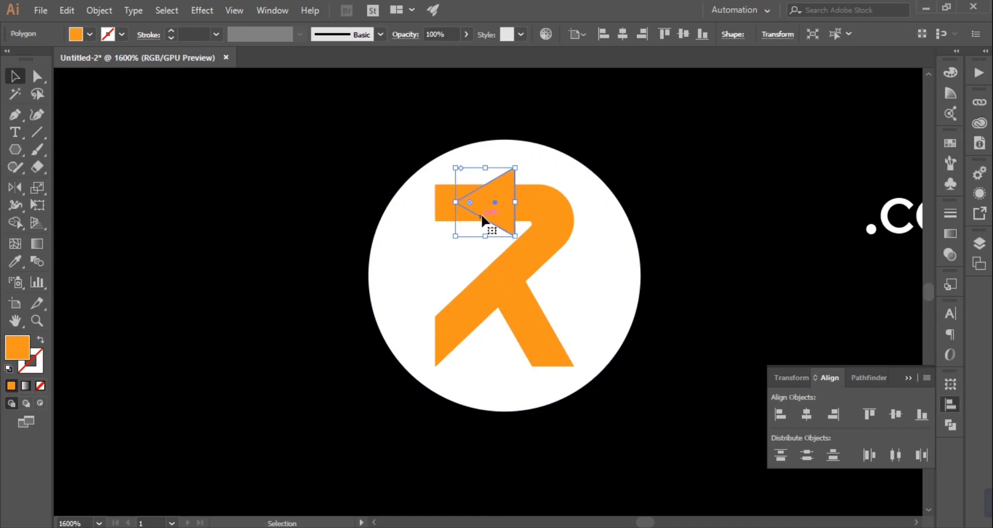
key(a)
scroll(517, 196, up, 3)
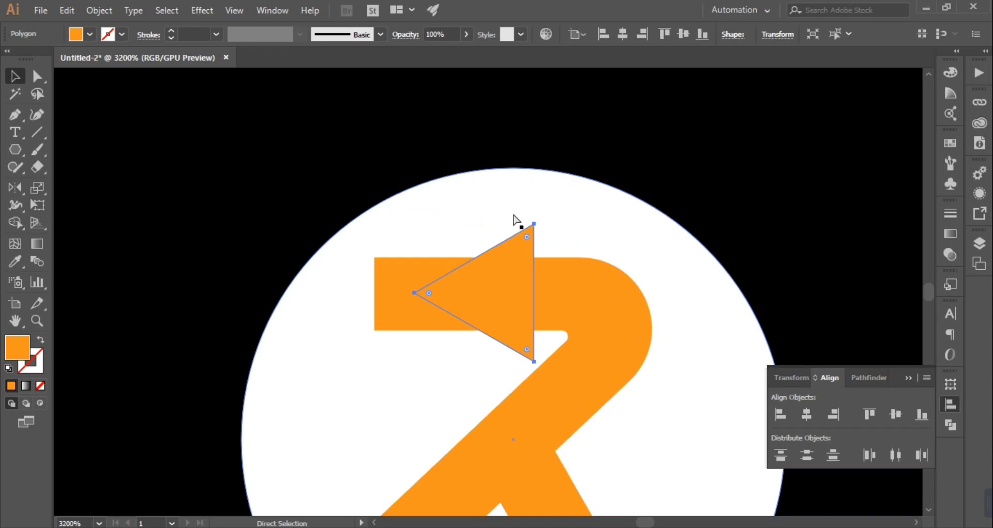
key(v)
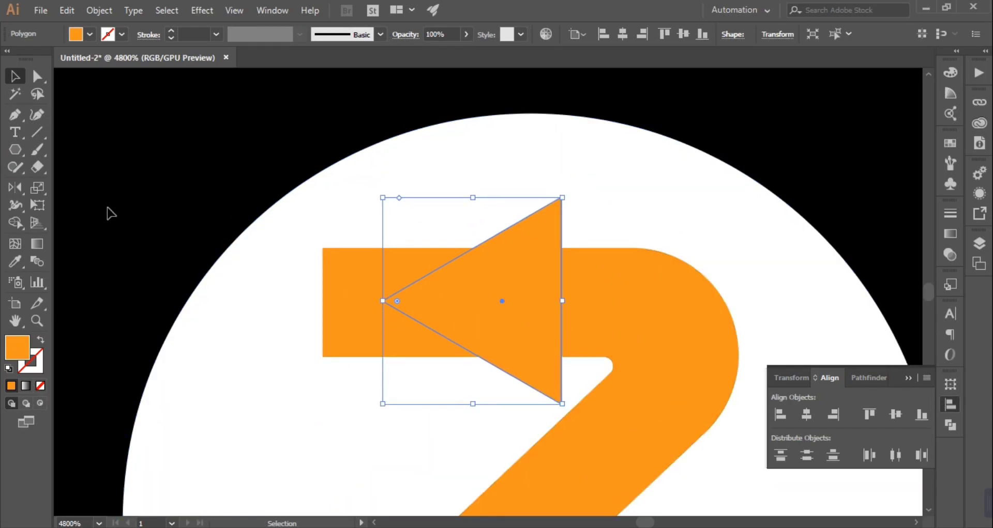
Draw a helper rectangle as tall as the R's top bar at its left end, and extend it left to about the circle's outermost edge.
click(331, 291)
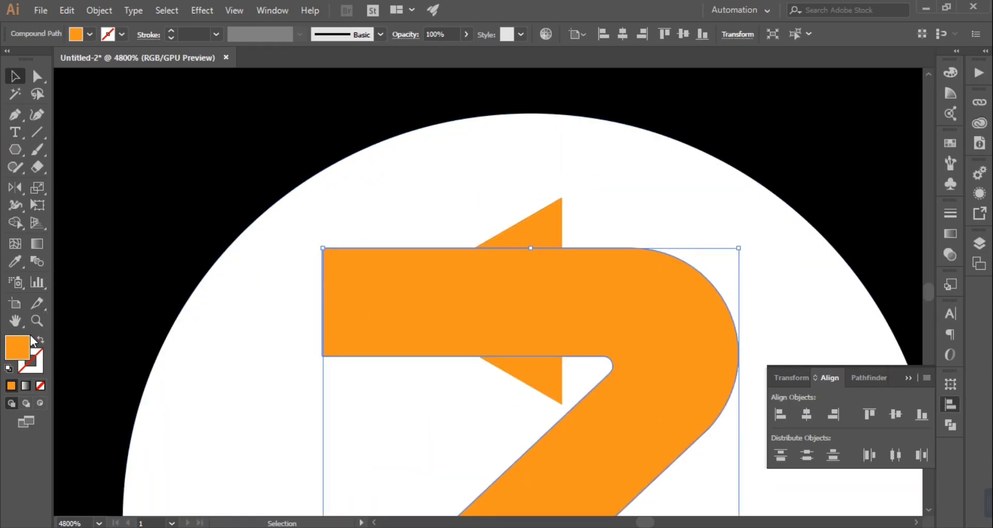
drag(15, 150, 60, 151)
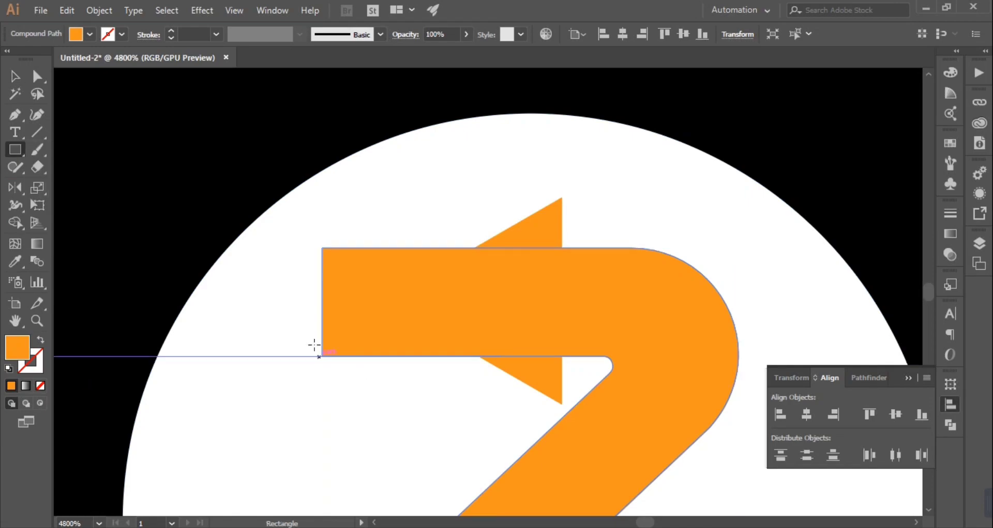
drag(322, 248, 369, 356)
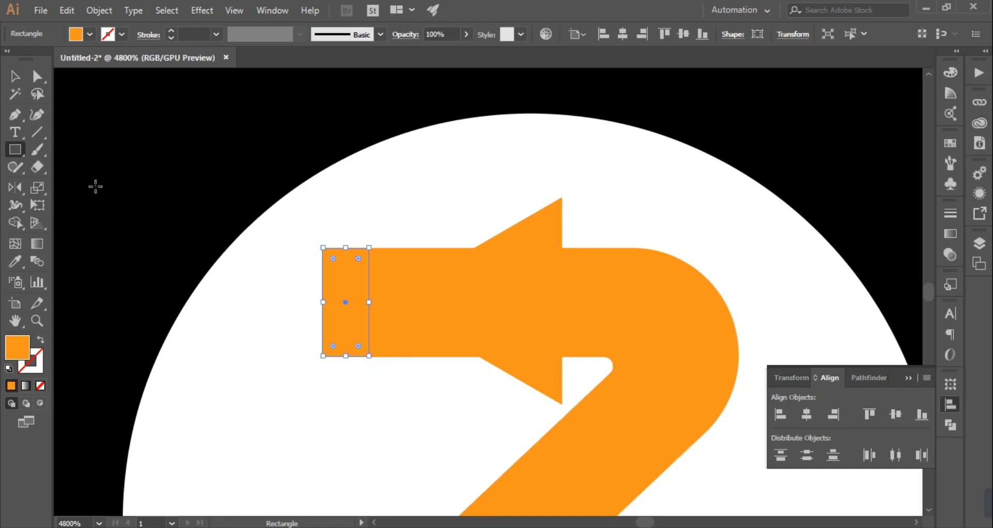
click(15, 76)
drag(323, 303, 123, 302)
Move the triangle left so its base meets the R's top bar and its tip lies over the helper rectangle, and select the rectangle.
drag(524, 229, 292, 238)
mouse_move(264, 305)
mouse_down()
mouse_move(281, 318)
mouse_move(271, 327)
mouse_move(266, 290)
mouse_move(265, 300)
mouse_up()
shift+click(138, 300)
right_click(138, 300)
click(126, 314)
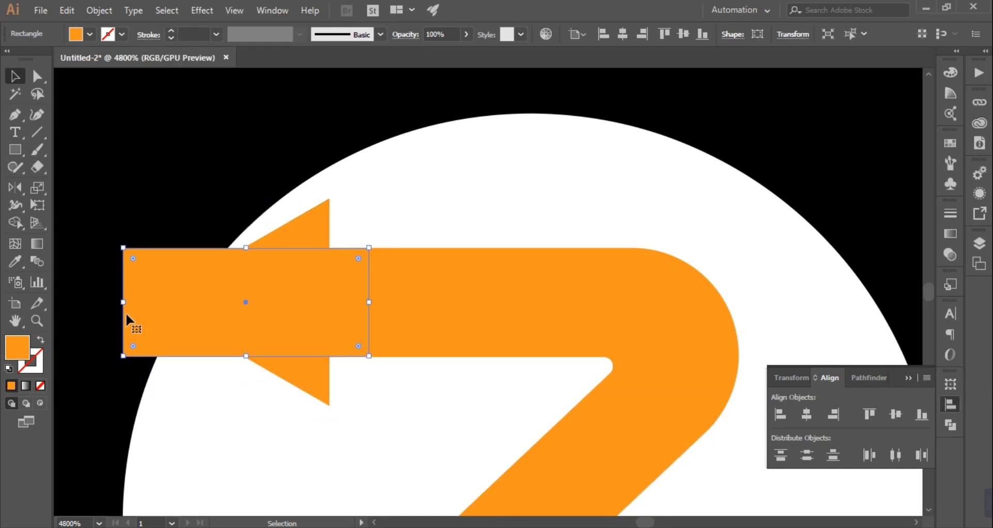
Show the rulers and place a horizontal guide through the helper rectangle's centre, checking the triangle's tip against it.
key(ctrl+r)
drag(346, 76, 311, 195)
drag(293, 241, 244, 302)
click(303, 222)
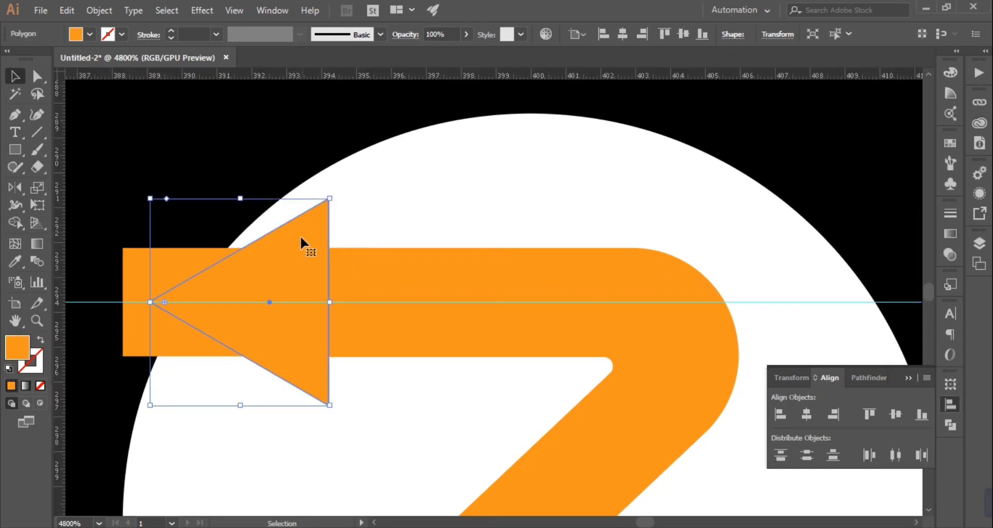
click(310, 187)
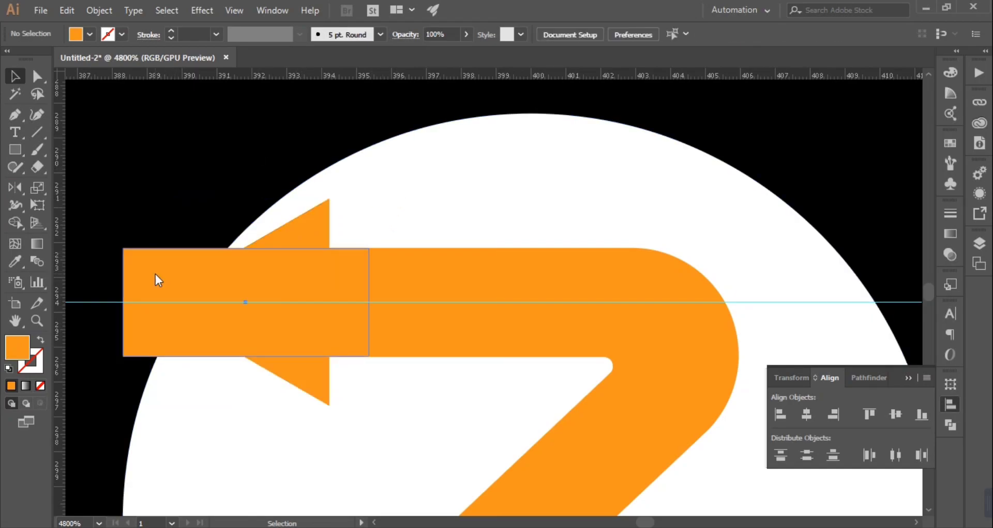
Delete the helper rectangle over the triangle while keeping the horizontal guide.
right_click(155, 274)
click(135, 296)
right_click(135, 295)
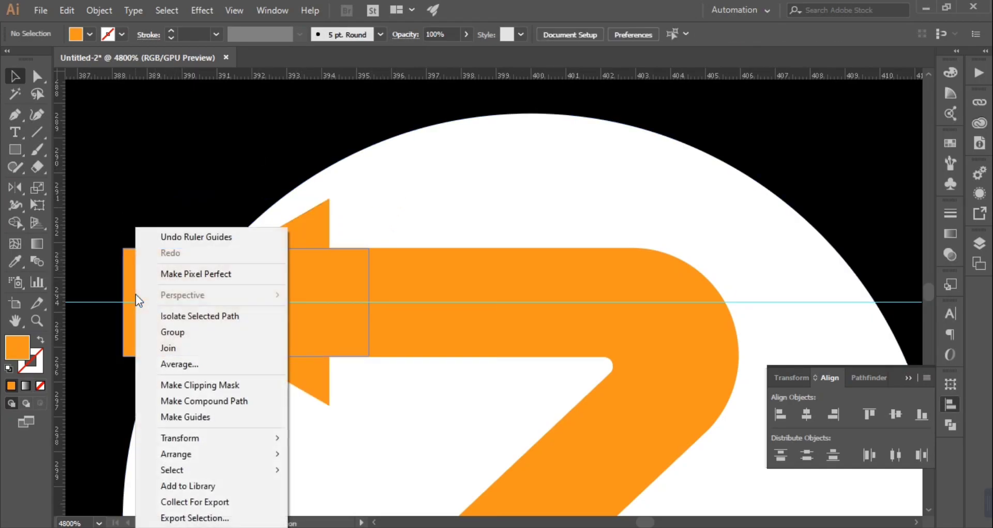
click(131, 226)
click(132, 268)
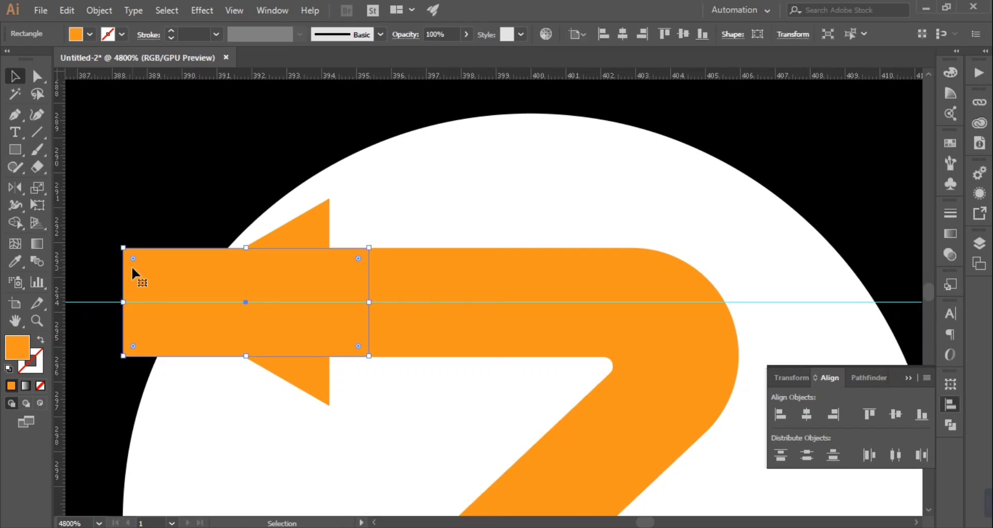
key(Delete)
Place a vertical guide along the left edge of the R and clear the selection.
scroll(307, 313, down, 5)
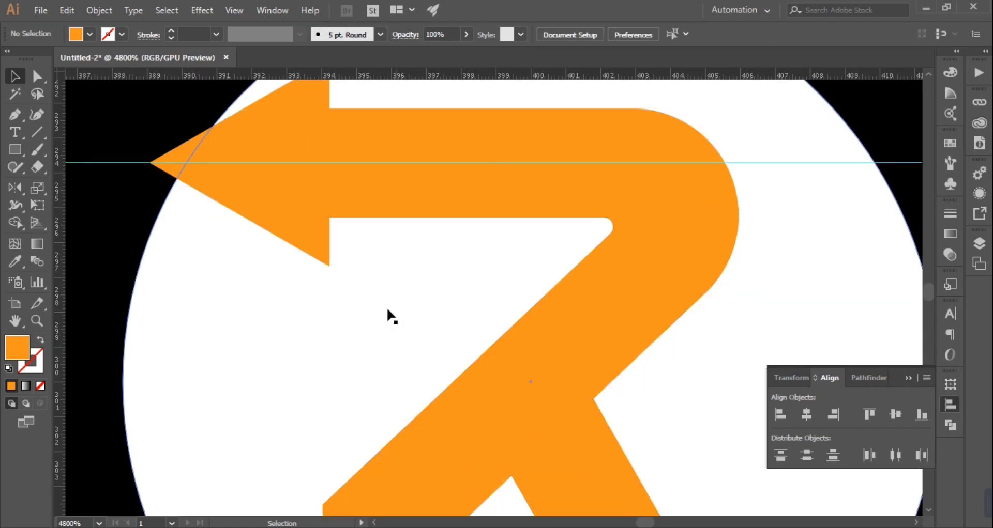
click(443, 396)
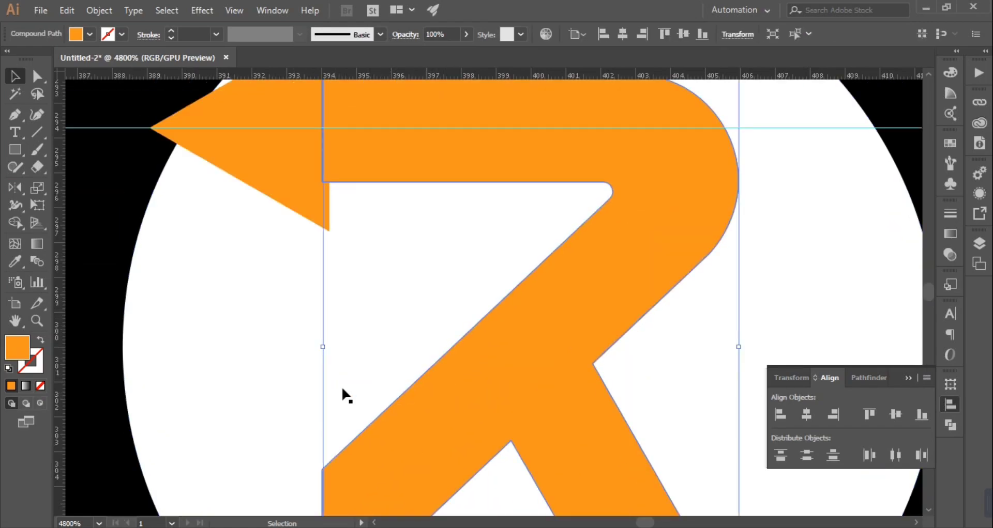
click(321, 474)
scroll(318, 473, up, 6)
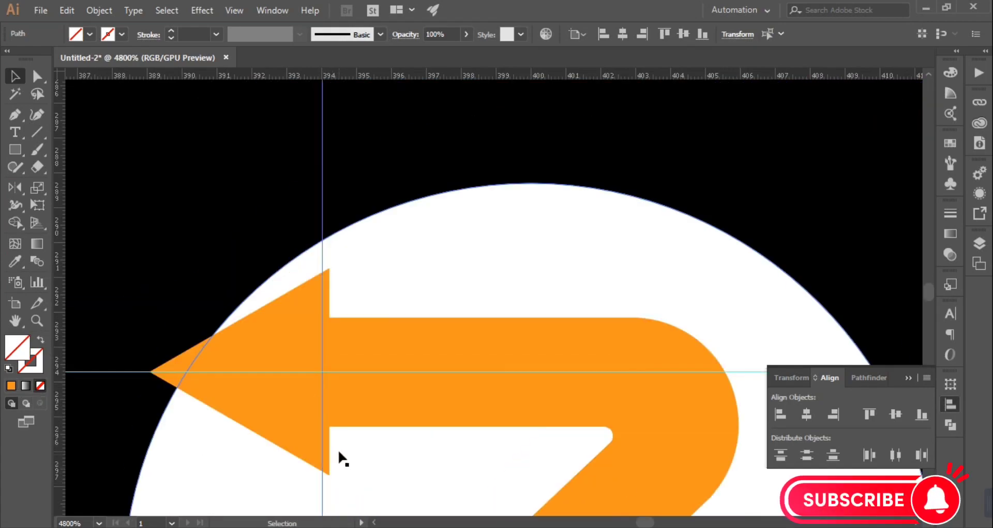
right_click(288, 394)
click(146, 253)
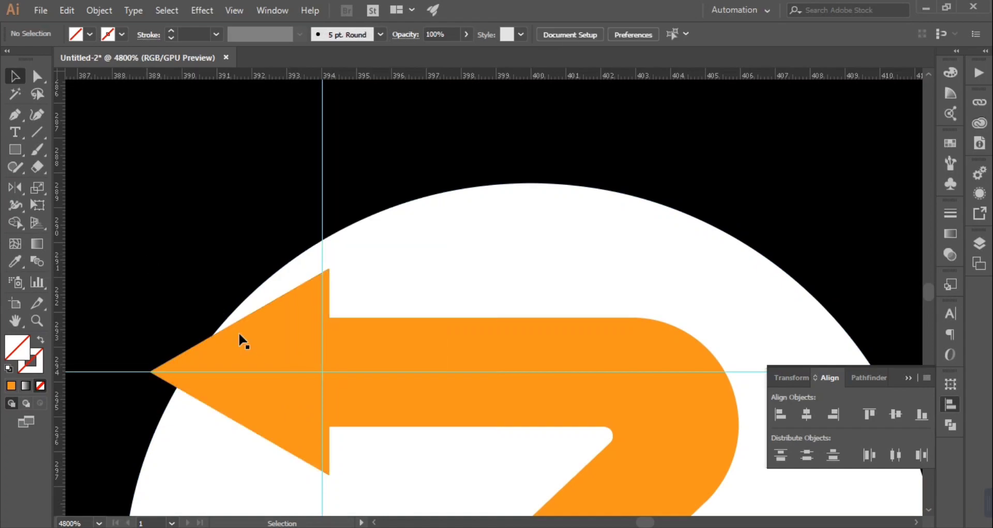
Move the triangle slightly left so its base lies on the vertical guide and its tip on the horizontal guide.
drag(291, 349, 277, 355)
right_click(380, 359)
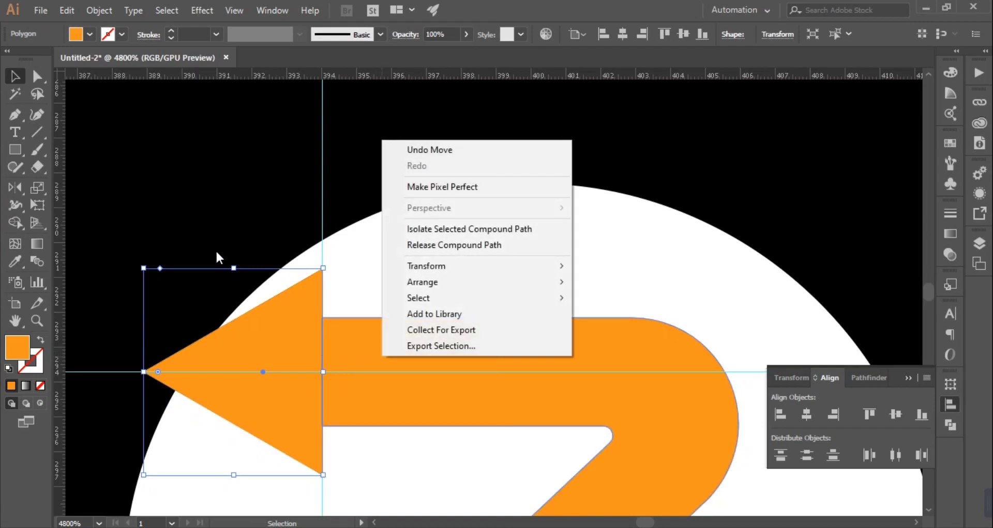
click(199, 216)
right_click(386, 400)
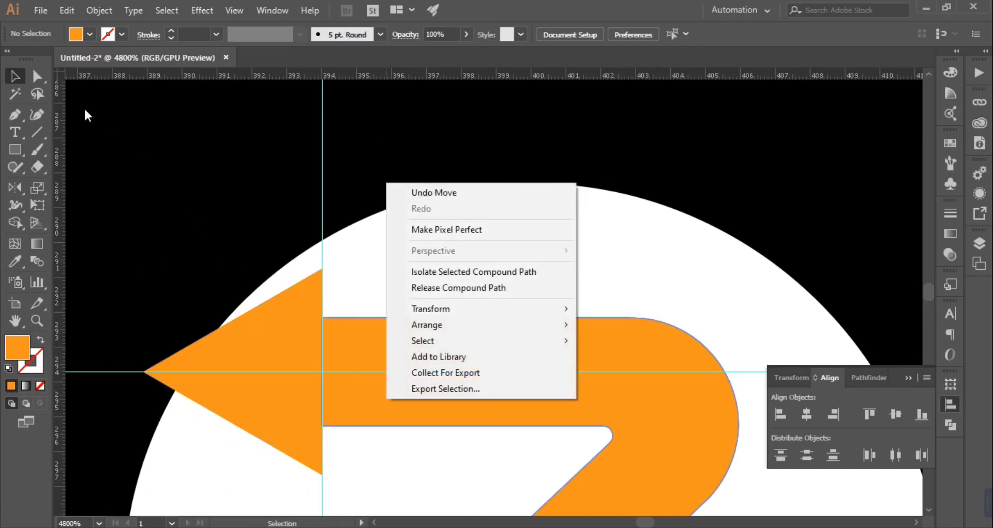
Select the two anchor points at the left end of the R's top bar and nudge them 1 px left into the triangle.
click(389, 318)
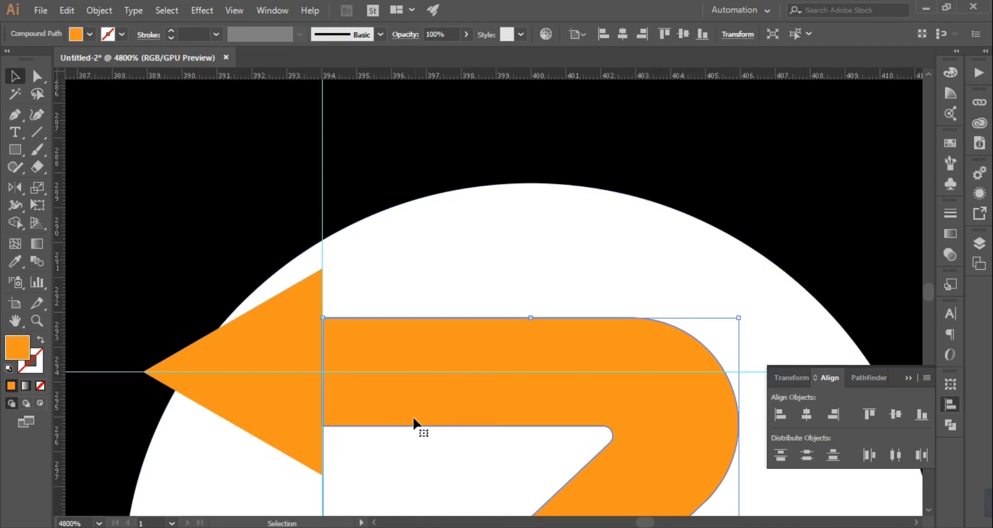
click(37, 77)
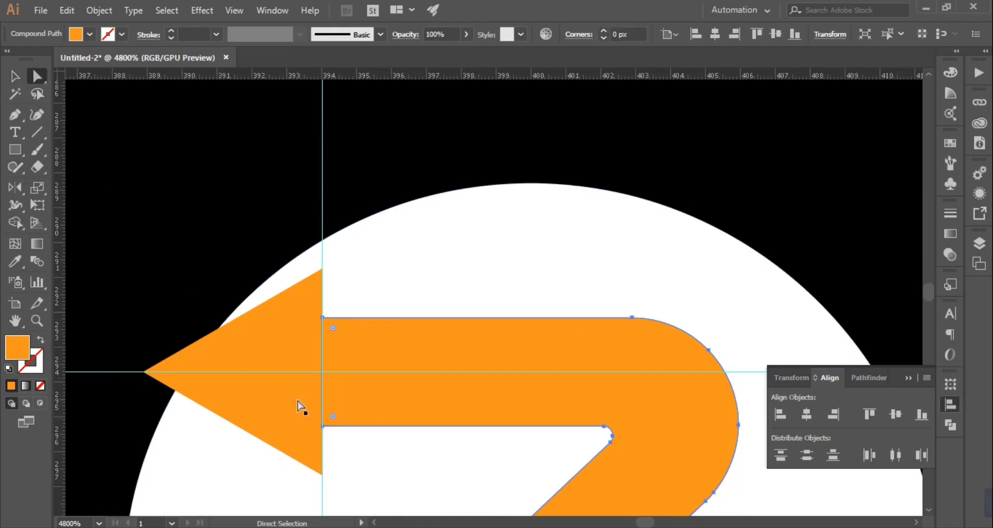
click(322, 426)
shift+click(322, 318)
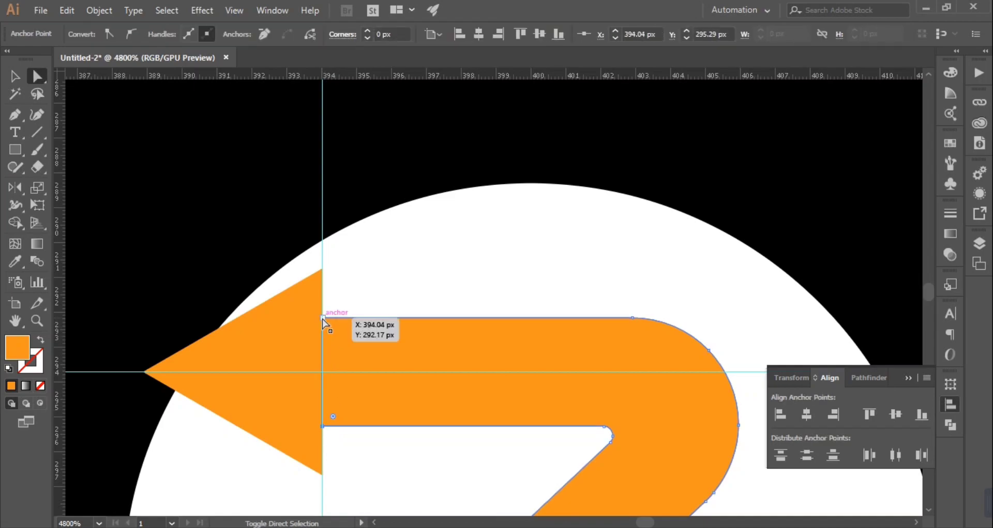
key(Left)
key(Left)
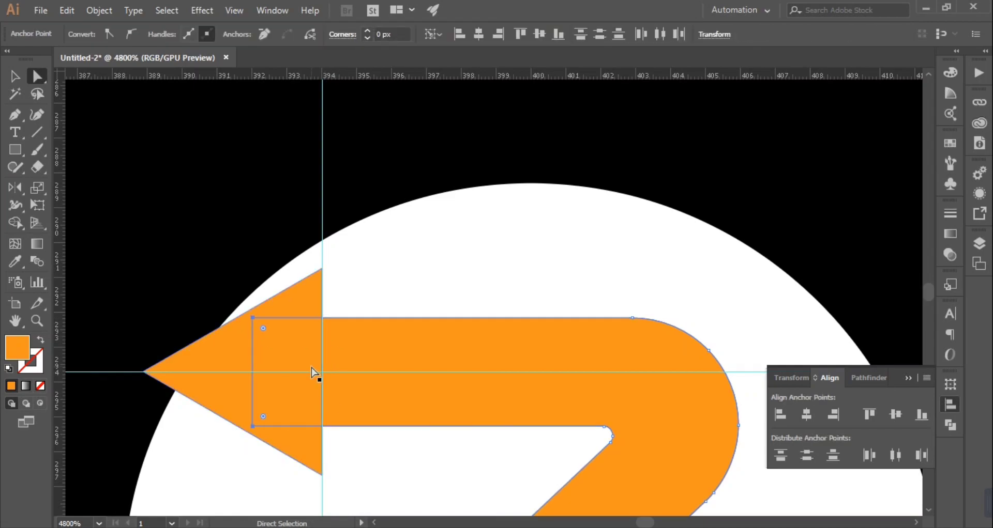
key(Right)
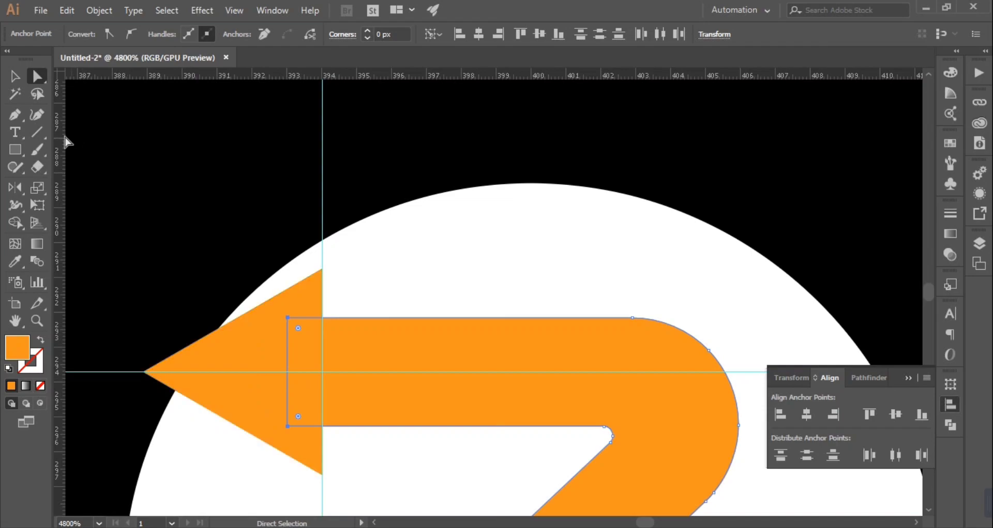
Unite the orange triangle and the R into one arrow-ended shape with Pathfinder.
click(17, 78)
click(434, 150)
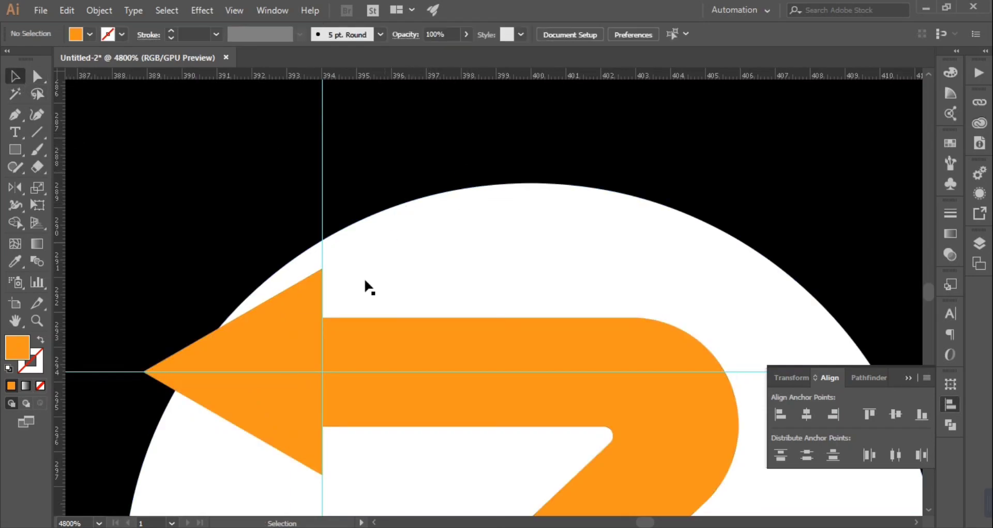
right_click(389, 381)
shift+click(272, 443)
shift+click(365, 400)
shift+click(550, 401)
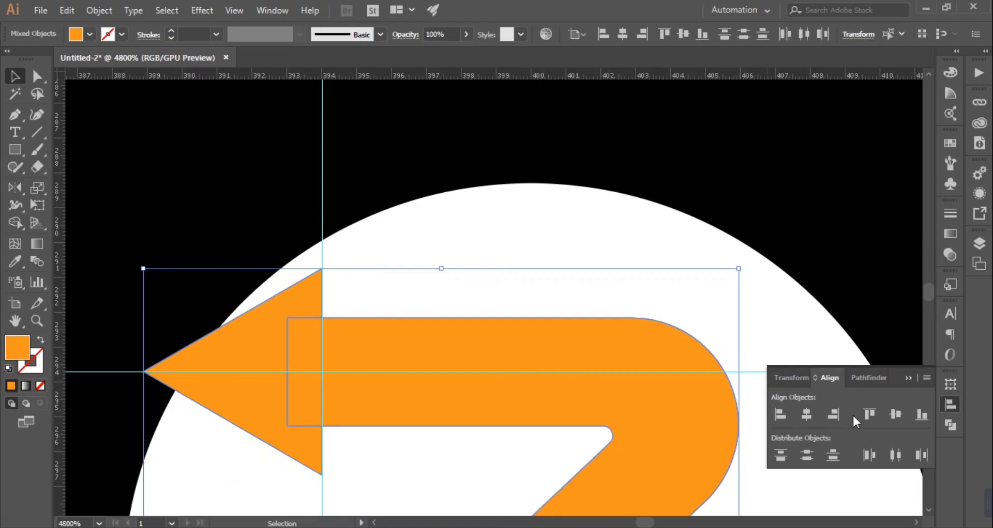
click(866, 378)
click(782, 416)
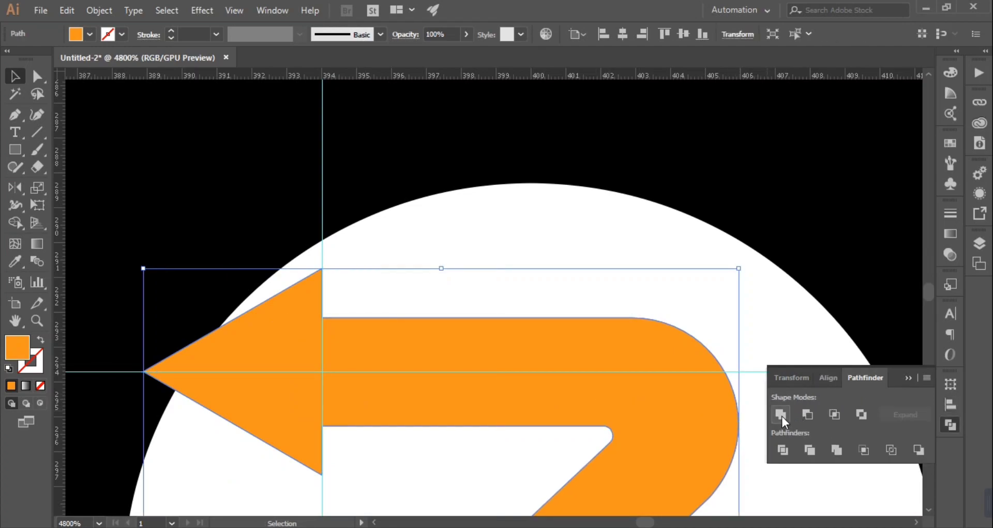
Delete the vertical guide along the R and the horizontal guide through the arrow tip.
key(ctrl+minus)
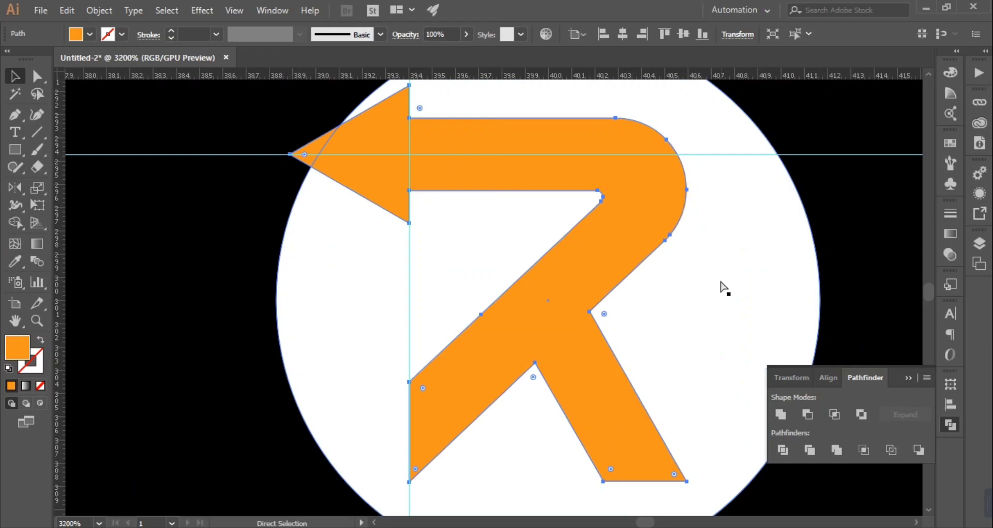
key(ctrl+minus)
key(v)
scroll(425, 456, down, 4)
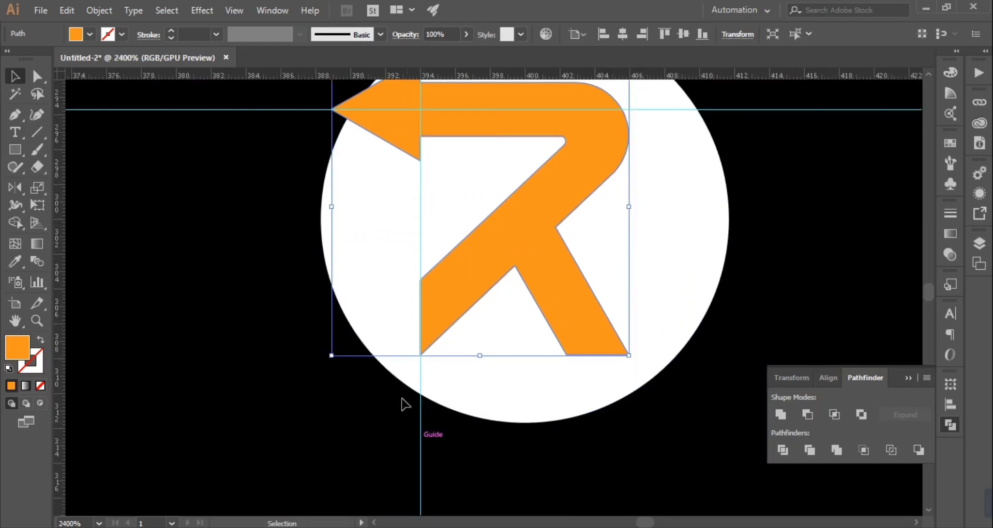
click(438, 486)
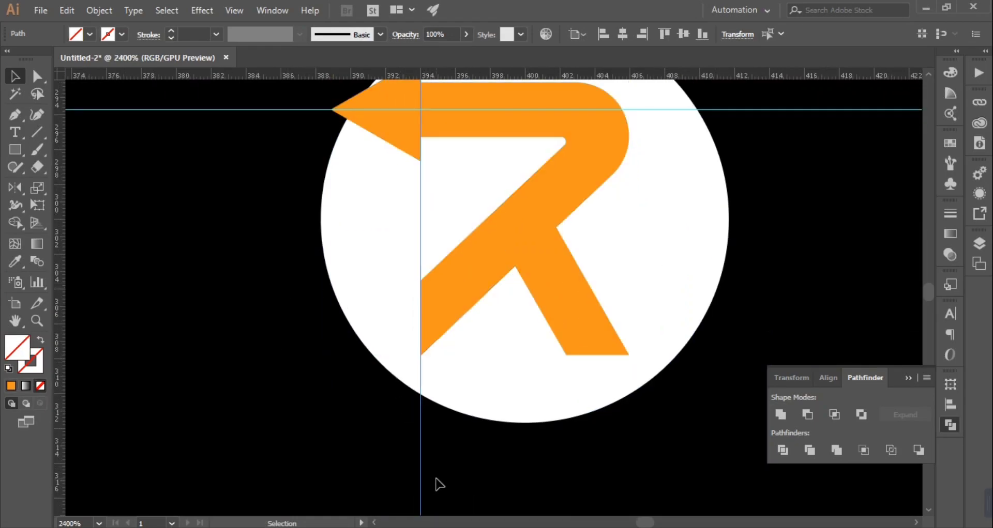
scroll(439, 471, up, 6)
drag(145, 217, 202, 329)
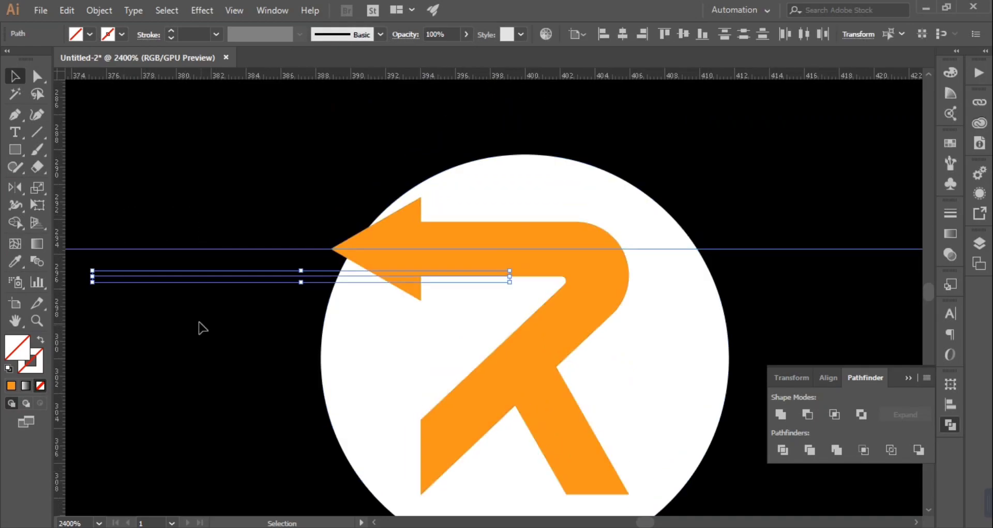
drag(867, 208, 887, 278)
key(Delete)
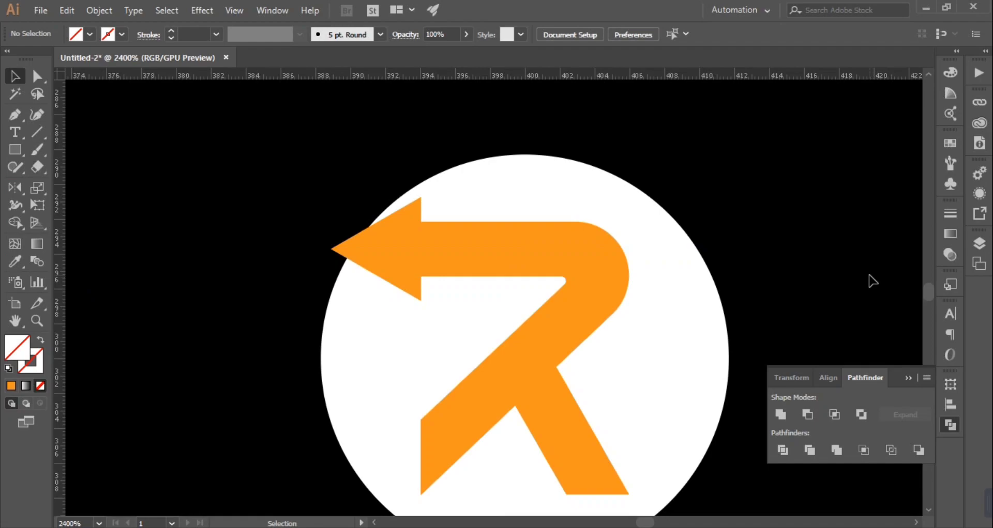
Delete the thin stray helper path running across the lower half of the arrow.
drag(329, 166, 468, 299)
scroll(469, 299, down, 4)
drag(224, 154, 251, 203)
key(Delete)
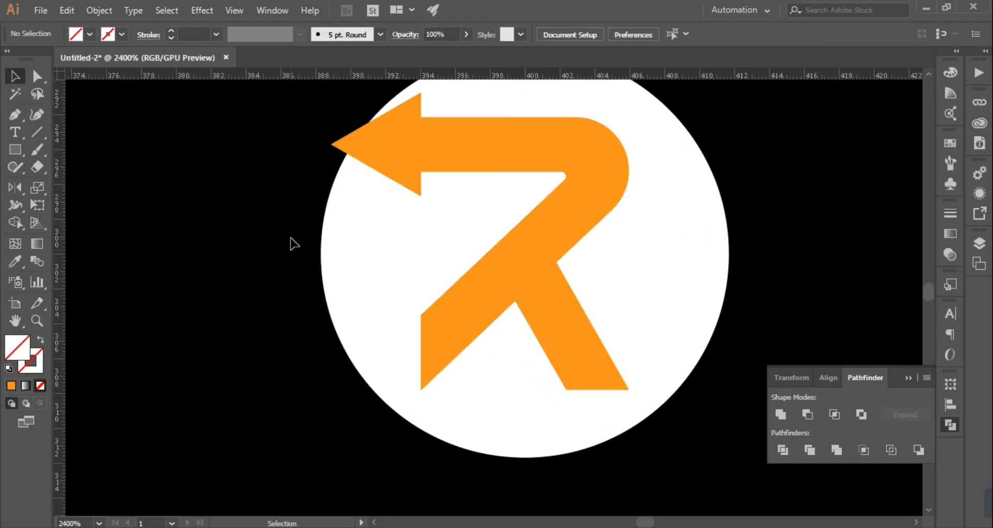
scroll(494, 357, up, 2)
right_click(489, 213)
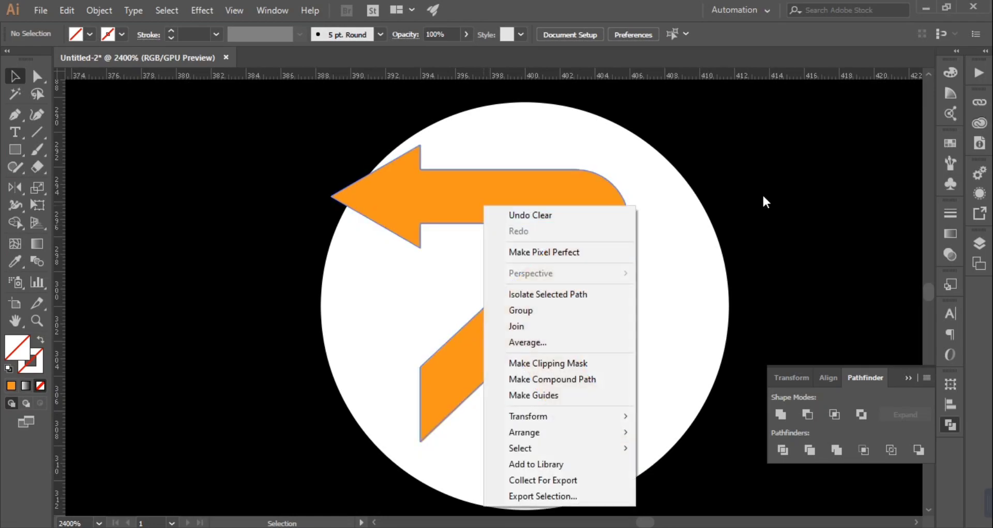
click(761, 204)
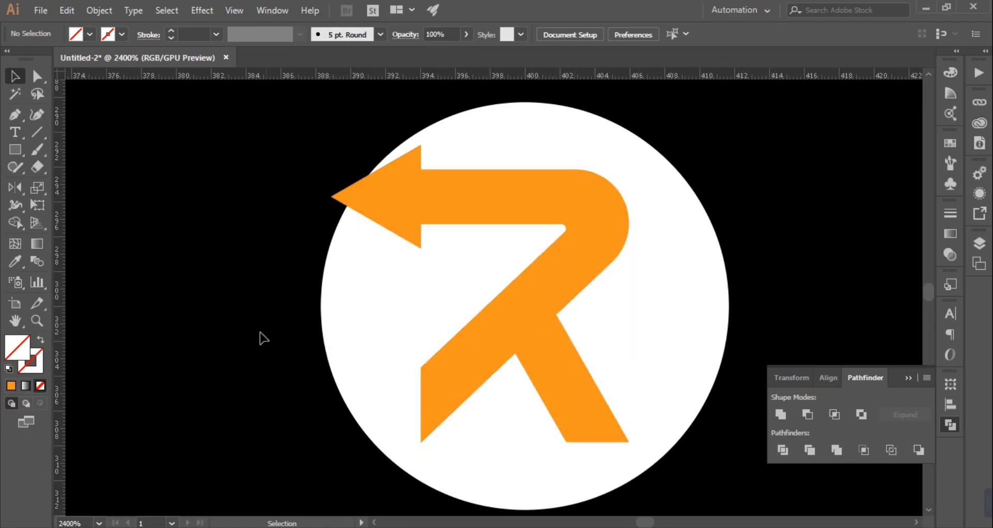
Move the R and its diagonal helper lines right until the arrow tip meets the edge of the white circle.
drag(323, 153, 598, 376)
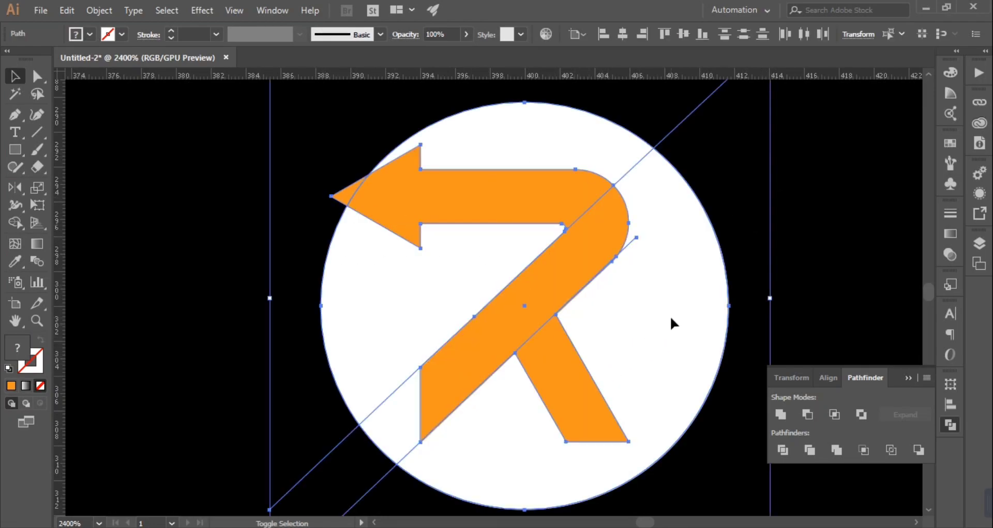
key(Right)
key(Right)
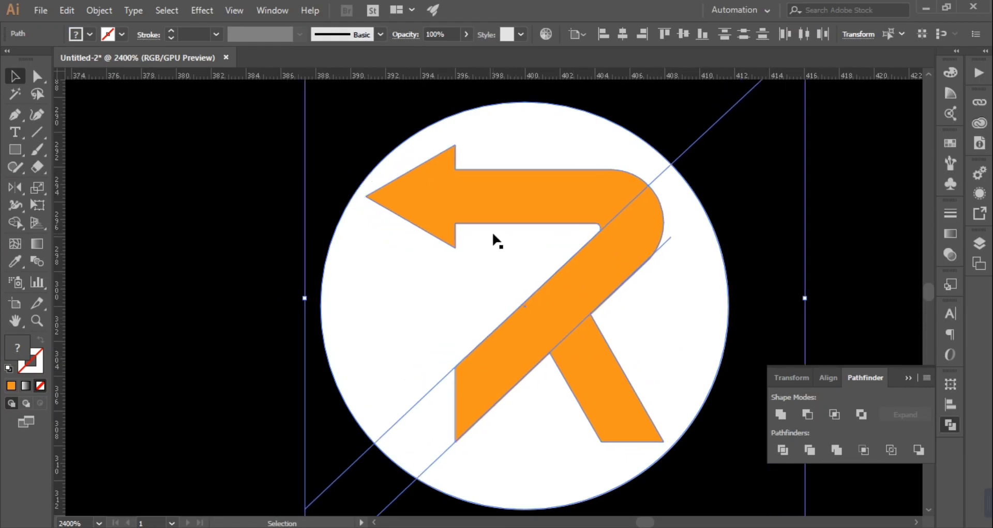
key(Left)
key(ctrl+plus)
key(ctrl+plus)
key(ctrl+plus)
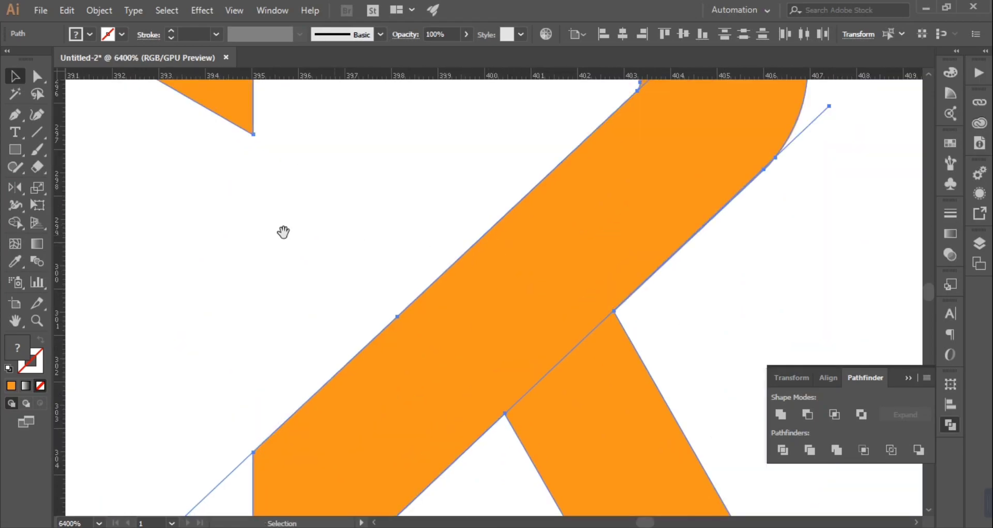
drag(283, 233, 463, 325)
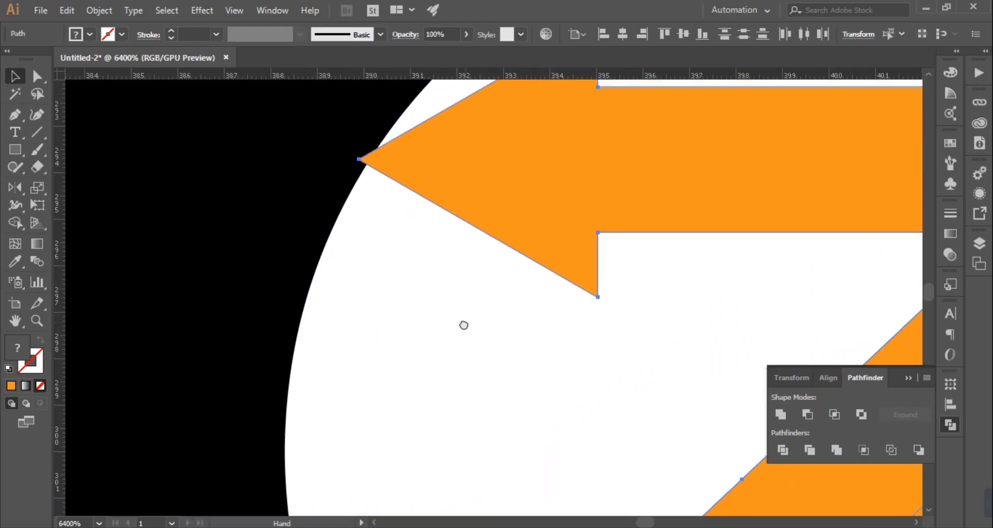
drag(479, 203, 501, 202)
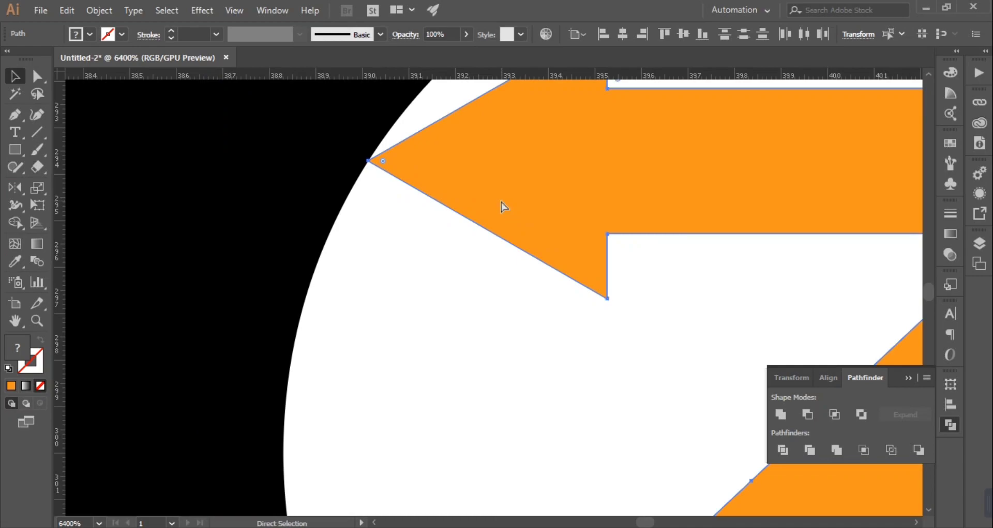
key(ctrl+minus)
key(ctrl+minus)
key(ctrl+minus)
key(ctrl+minus)
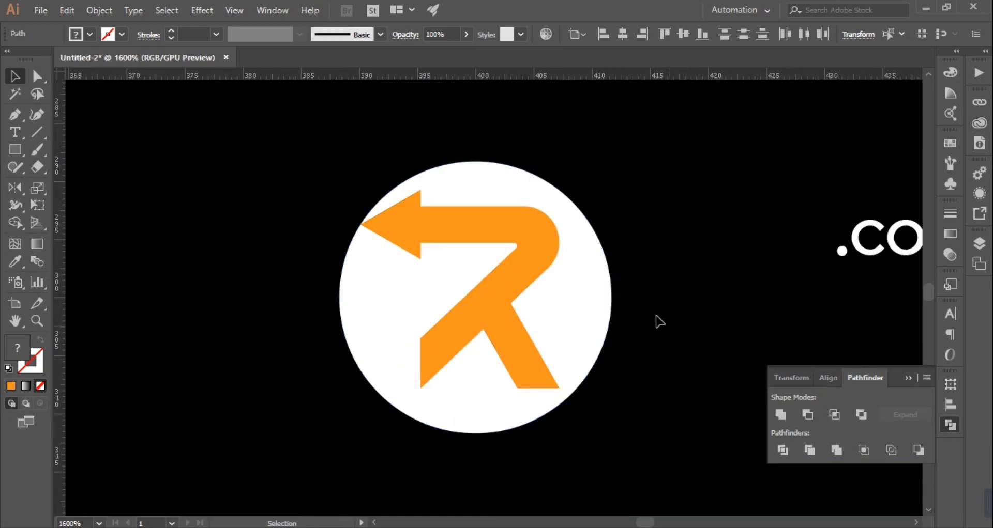
Cut the R out of the white circle with Shape Builder, extending its diagonal stroke to the circle's lower edge.
click(671, 331)
drag(328, 200, 665, 420)
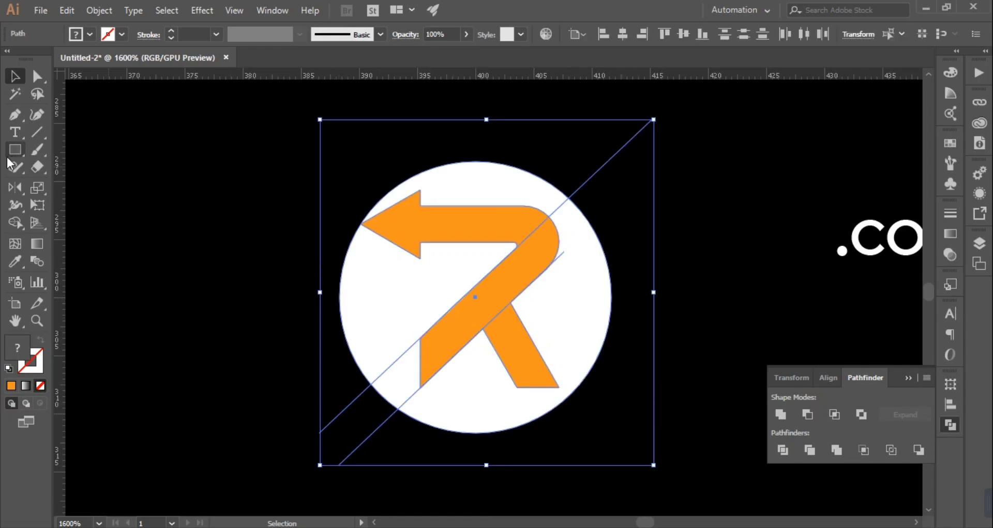
click(15, 223)
key(ctrl+a)
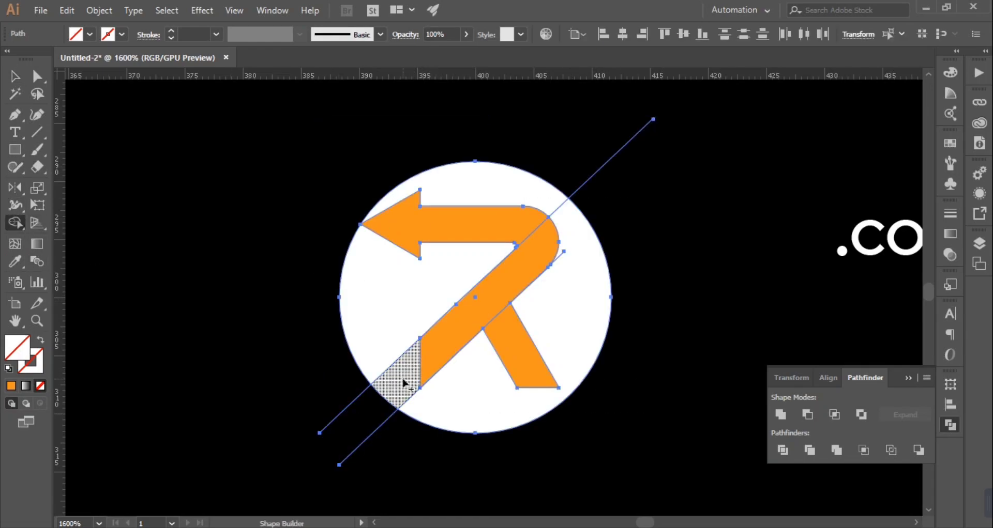
mouse_move(403, 385)
mouse_down()
mouse_move(538, 240)
mouse_move(526, 226)
mouse_move(443, 226)
mouse_up()
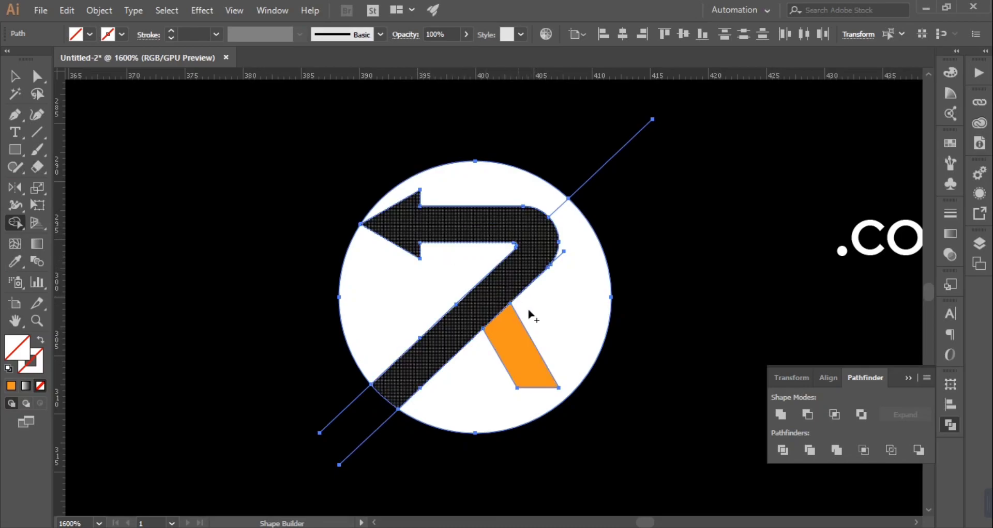
drag(491, 310, 506, 333)
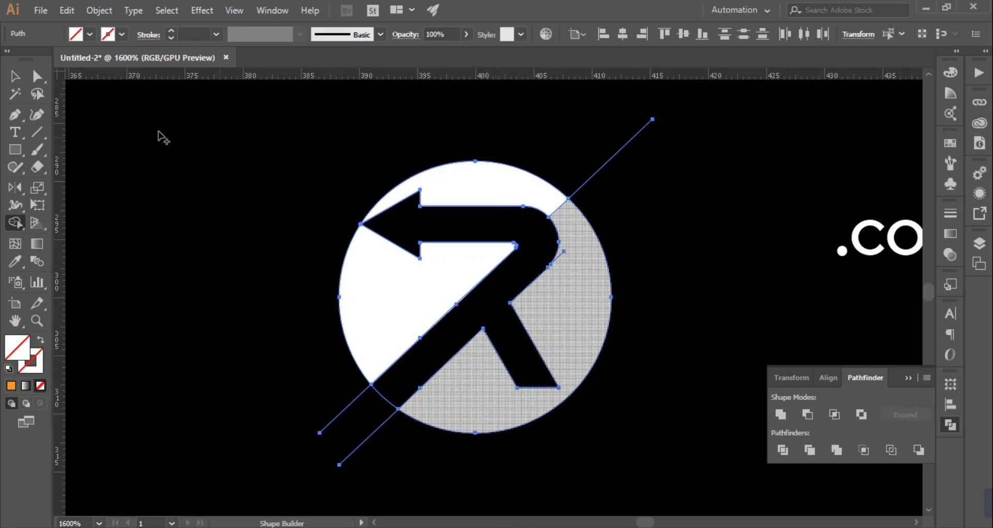
Delete the leftover helper lines and outlines from the emblem, keeping both white pieces of the circle.
click(15, 76)
click(455, 355)
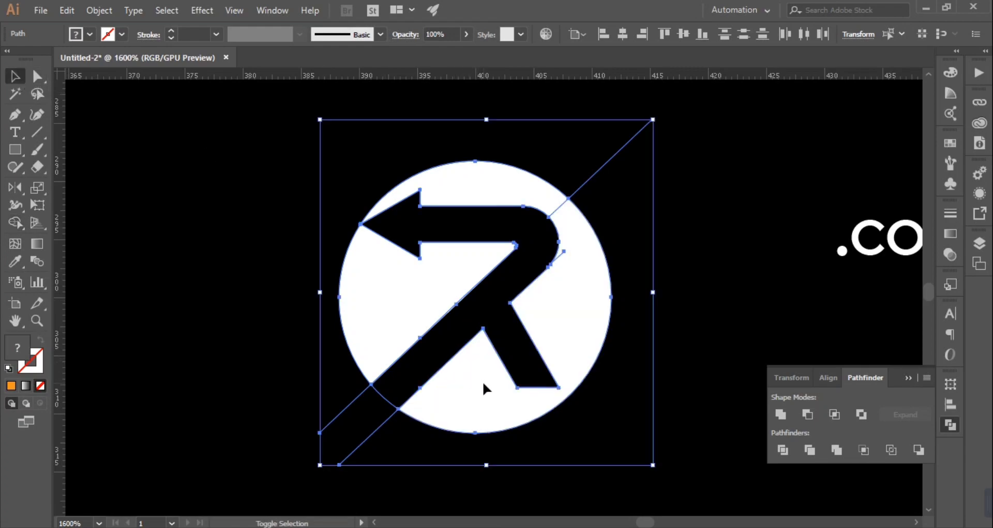
click(620, 434)
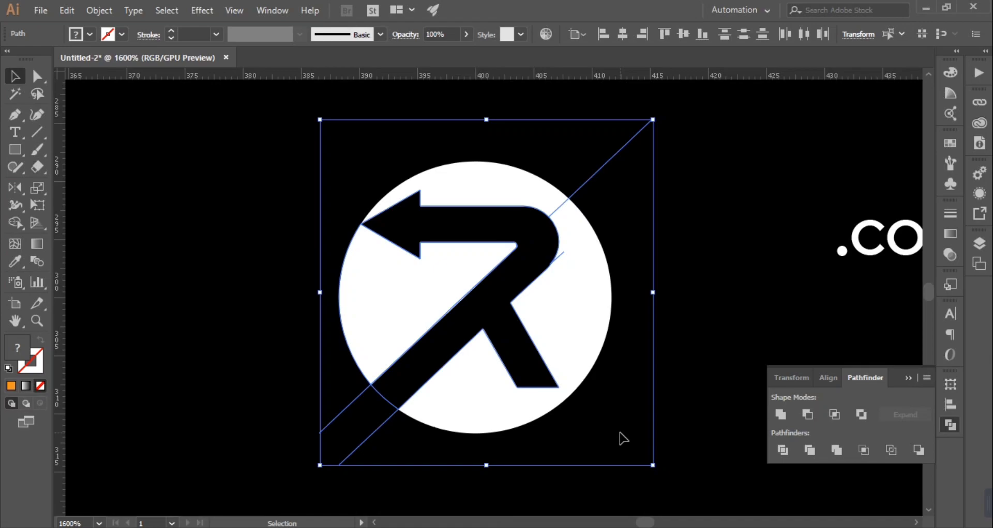
key(Delete)
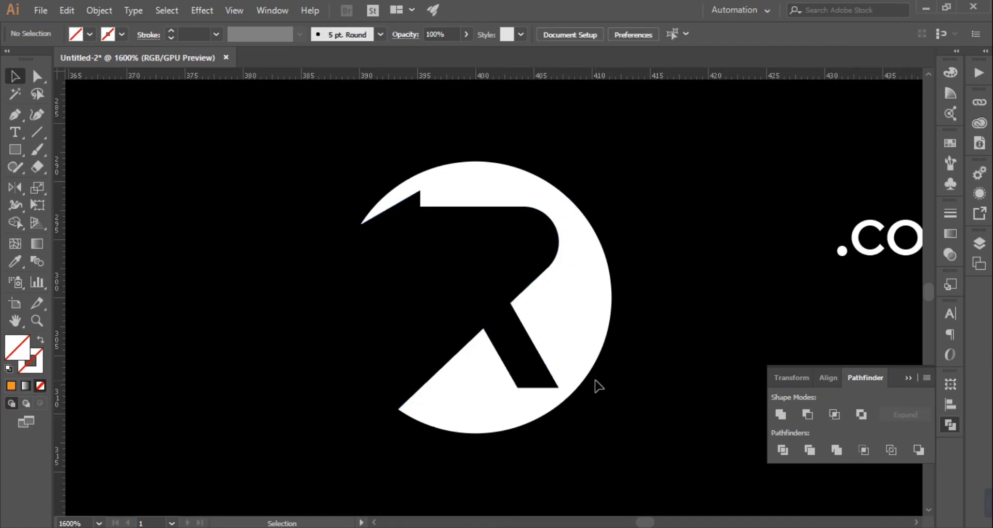
key(ctrl+z)
click(567, 398)
scroll(621, 336, up, 3)
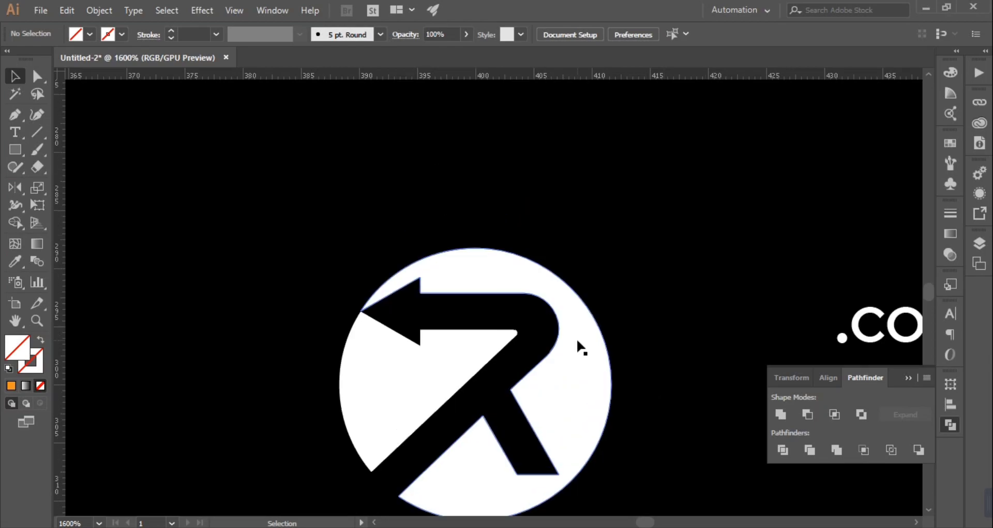
scroll(587, 347, down, 5)
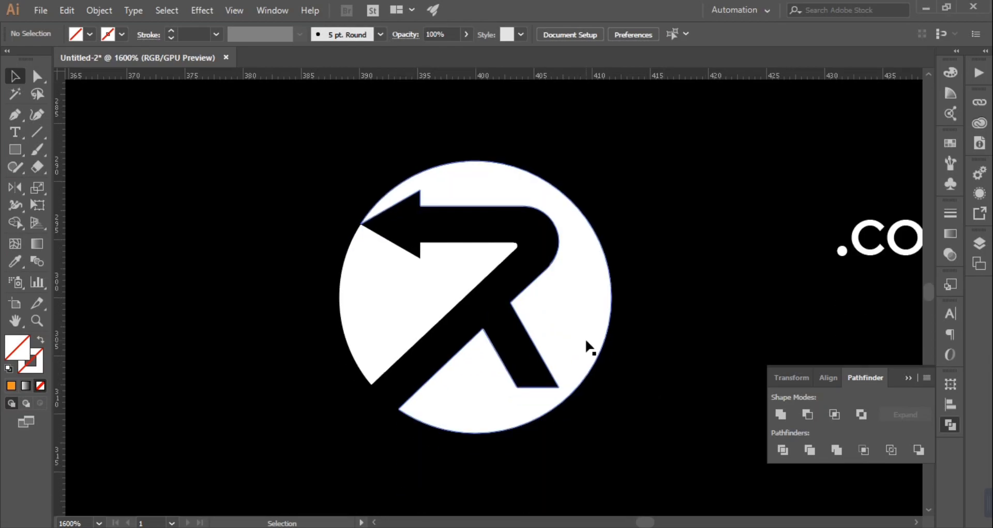
Unite the two E letters of RETURNED with Pathfinder and ungroup them into separate parts.
key(ctrl+minus)
key(ctrl+minus)
key(ctrl+minus)
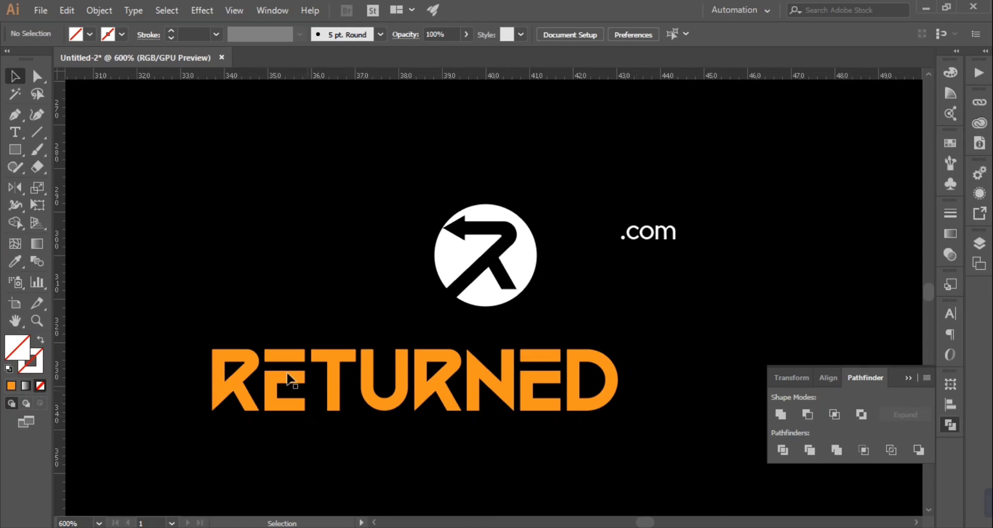
click(284, 409)
shift+click(558, 399)
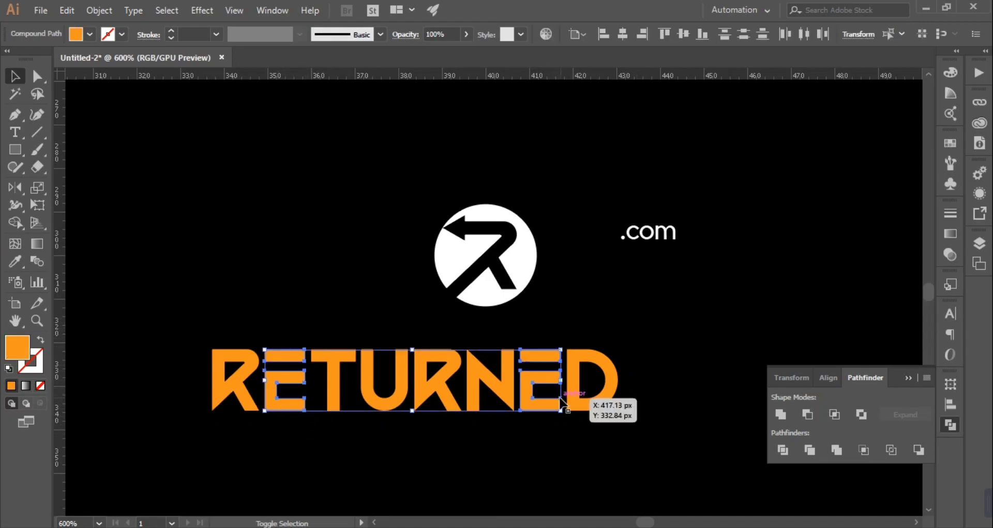
click(781, 415)
right_click(646, 376)
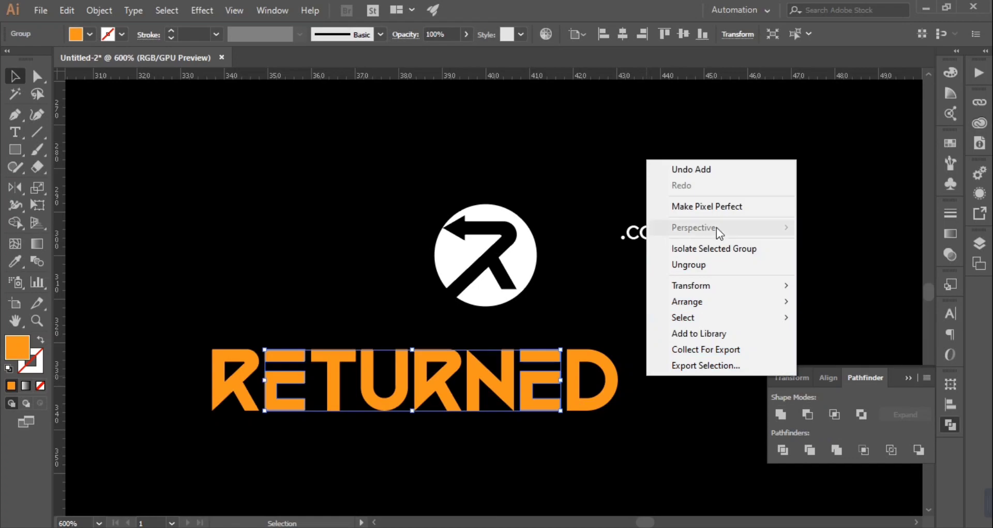
click(702, 262)
click(688, 295)
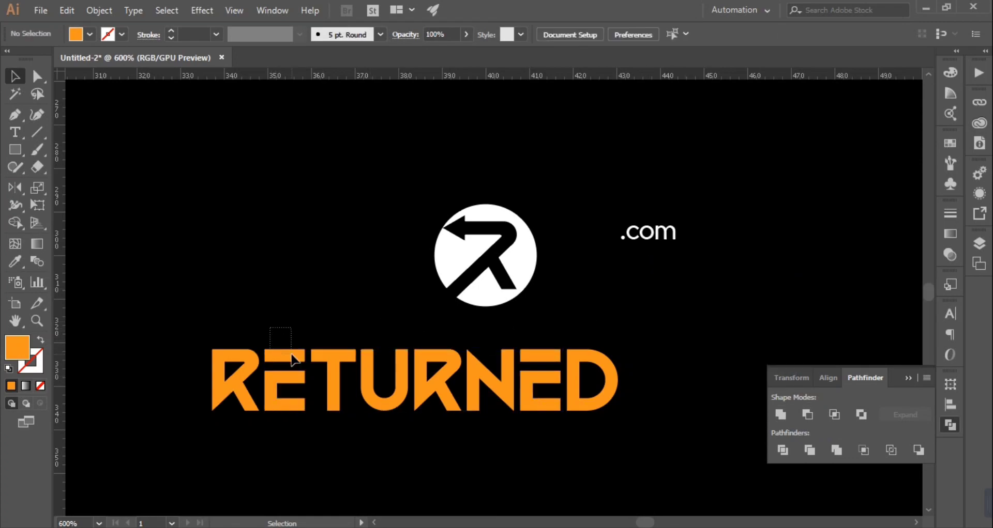
Recolour the top bars of both E letters white by sampling the emblem's fill.
click(284, 355)
shift+click(555, 356)
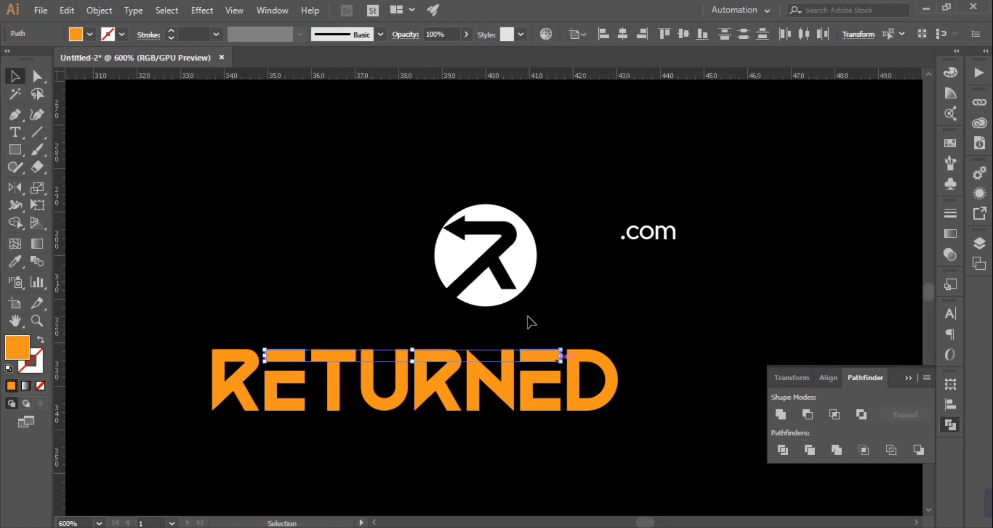
key(i)
click(509, 287)
key(v)
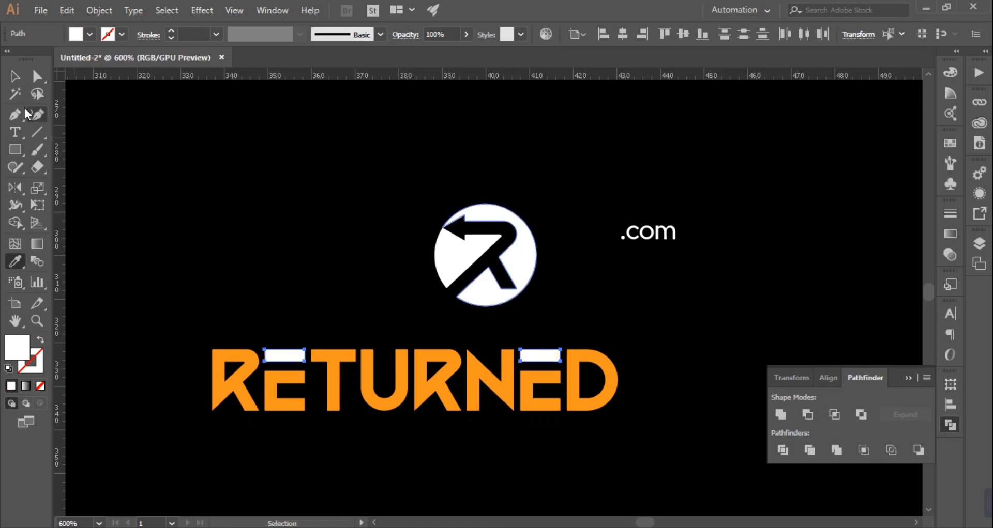
Group all the letters of RETURNED and clear the selection.
scroll(348, 329, down, 2)
drag(161, 366, 673, 267)
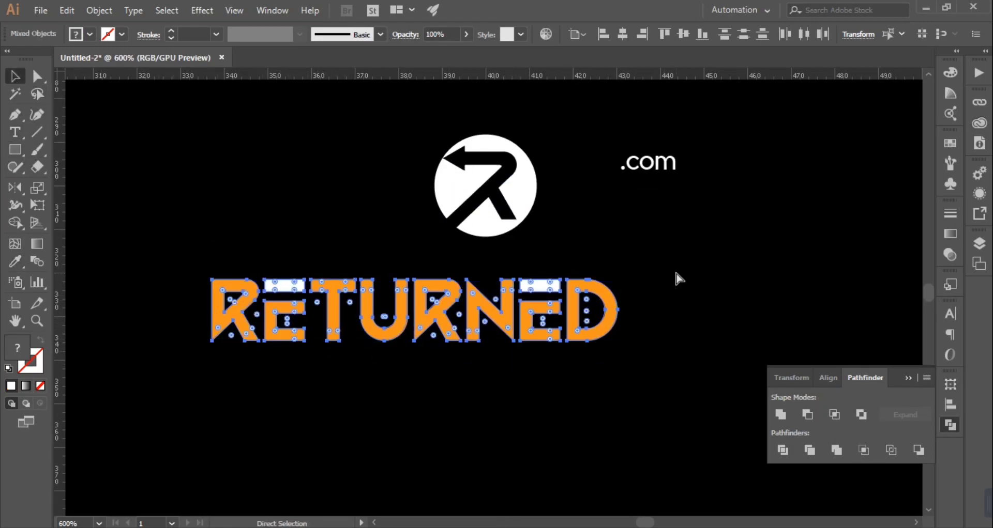
key(ctrl+g)
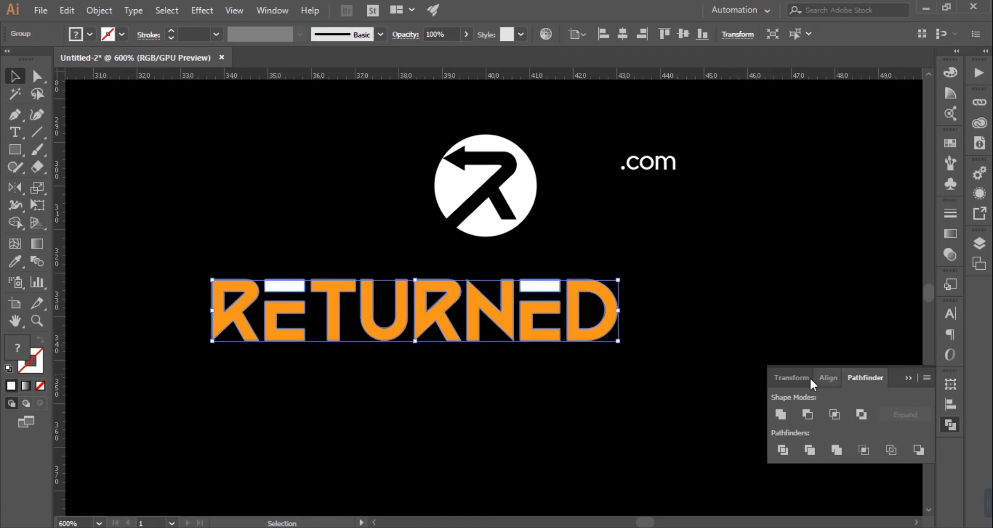
click(625, 405)
scroll(626, 405, down, 1)
scroll(625, 405, up, 2)
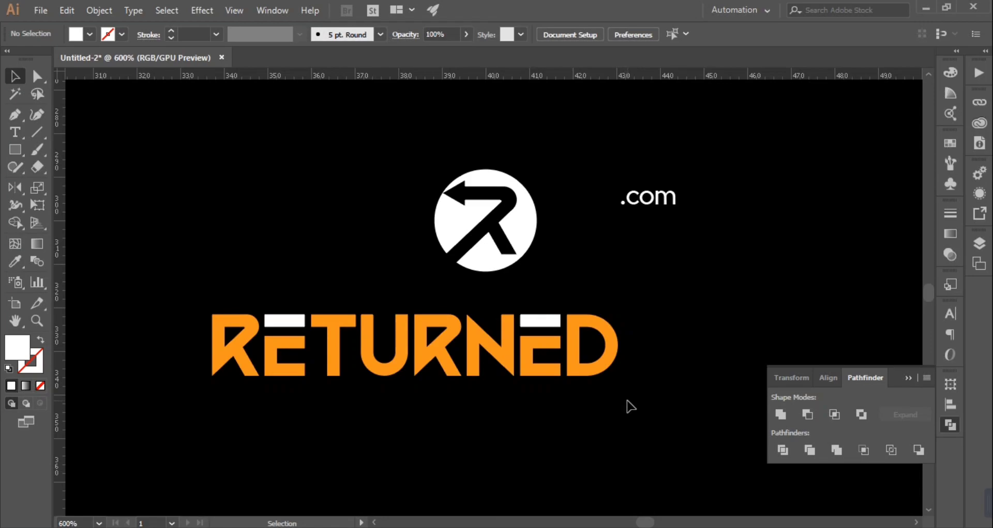
scroll(652, 455, up, 1)
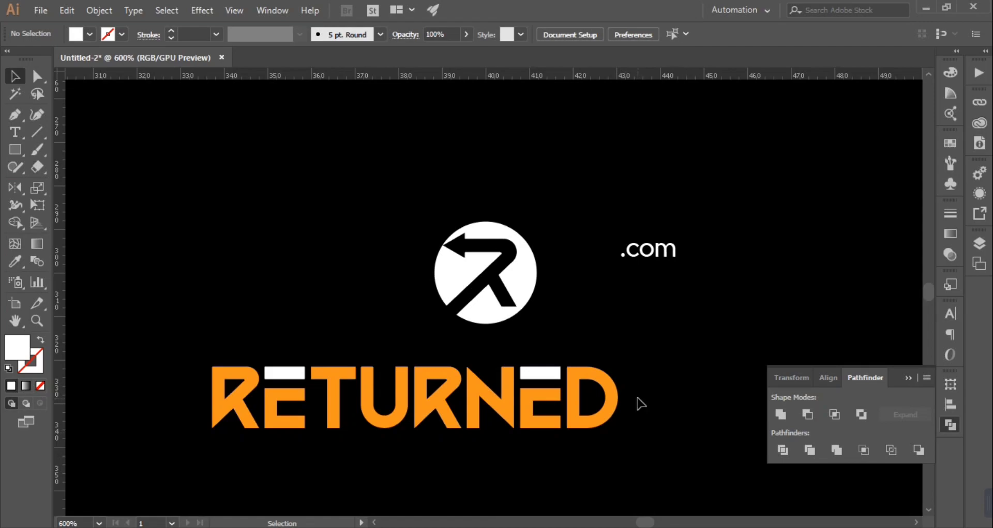
drag(521, 302, 261, 362)
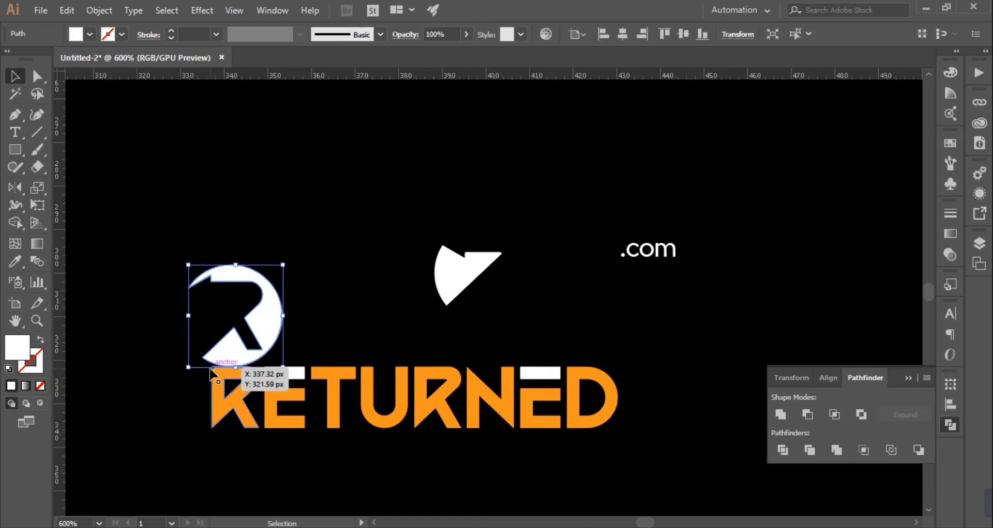
key(ctrl+z)
Group the two white pieces of the emblem and move the emblem in front of the word RETURNED.
drag(374, 268, 552, 303)
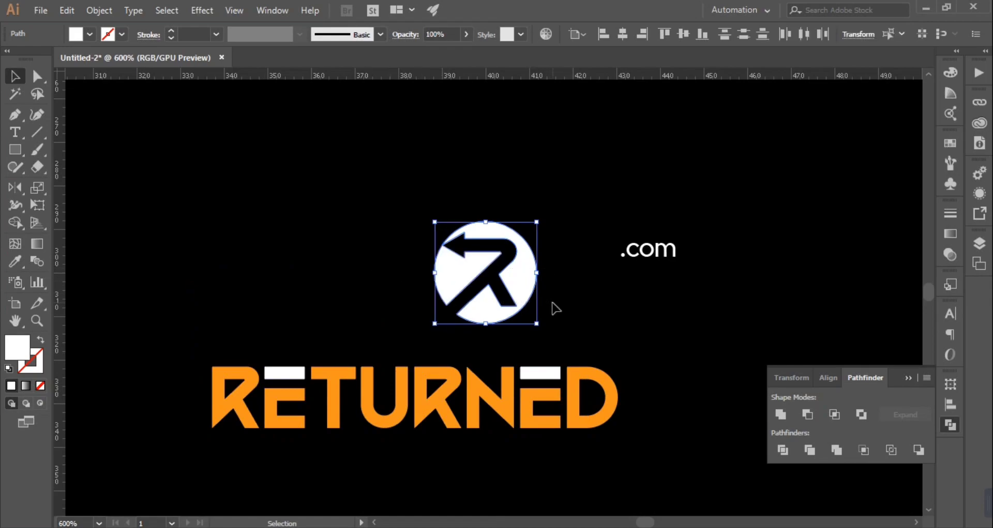
key(ctrl+g)
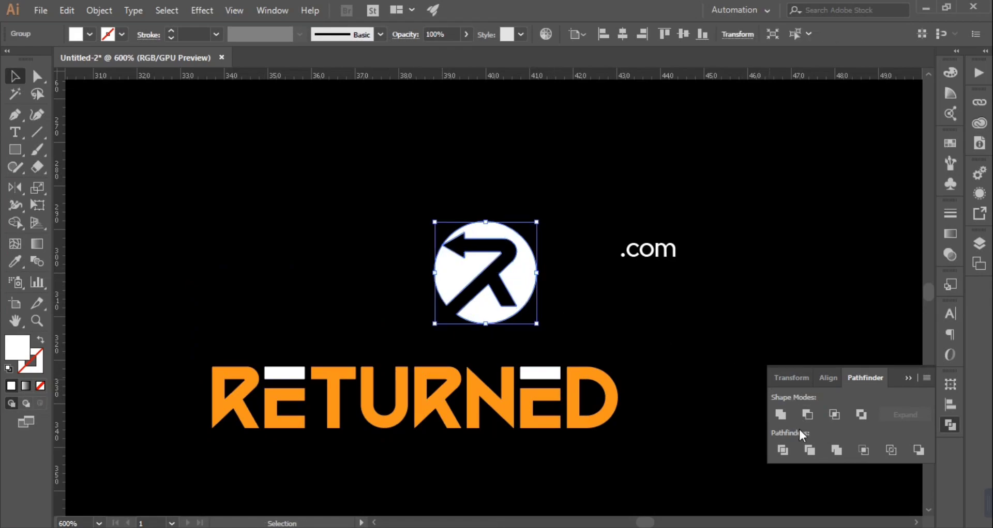
drag(530, 296, 177, 415)
Align the emblem and RETURNED on their vertical centres, in line beside .com, and clear the selection.
drag(143, 323, 678, 450)
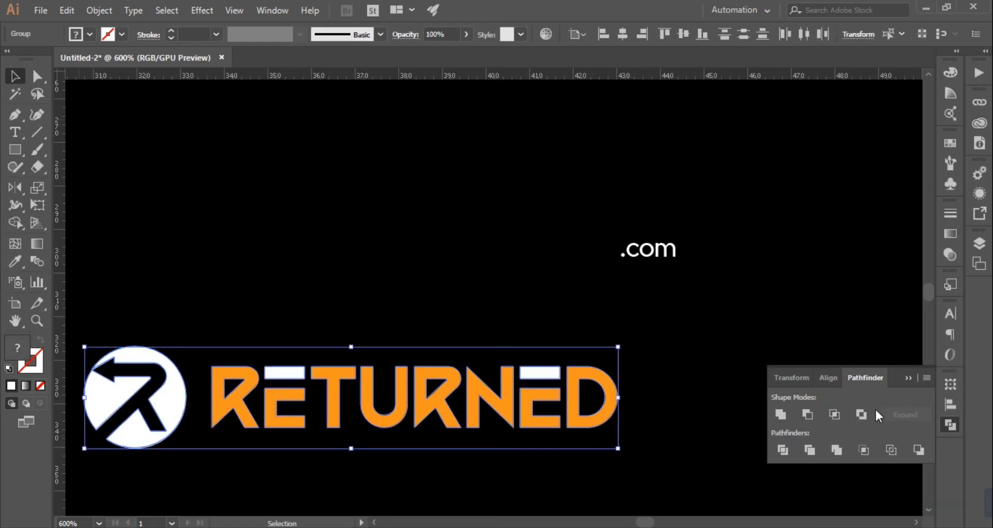
click(829, 378)
click(869, 415)
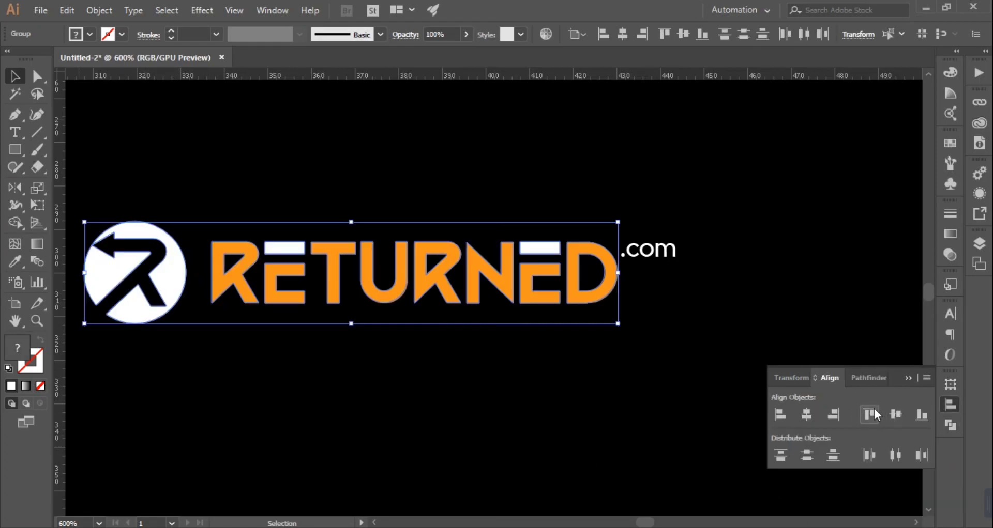
click(695, 353)
drag(419, 389, 505, 381)
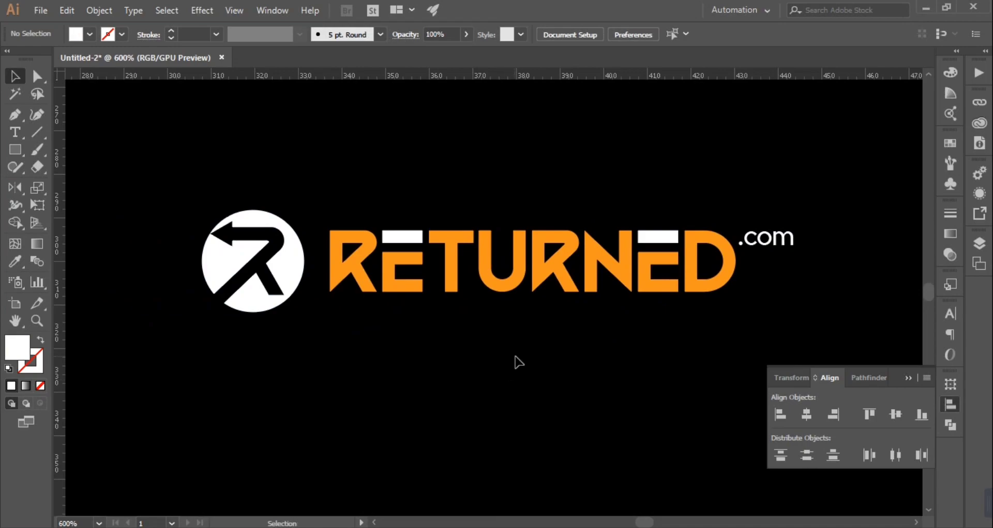
Ungroup the emblem and recolour its left piece orange by sampling the RETURNED lettering with the Eyedropper.
click(230, 257)
right_click(227, 251)
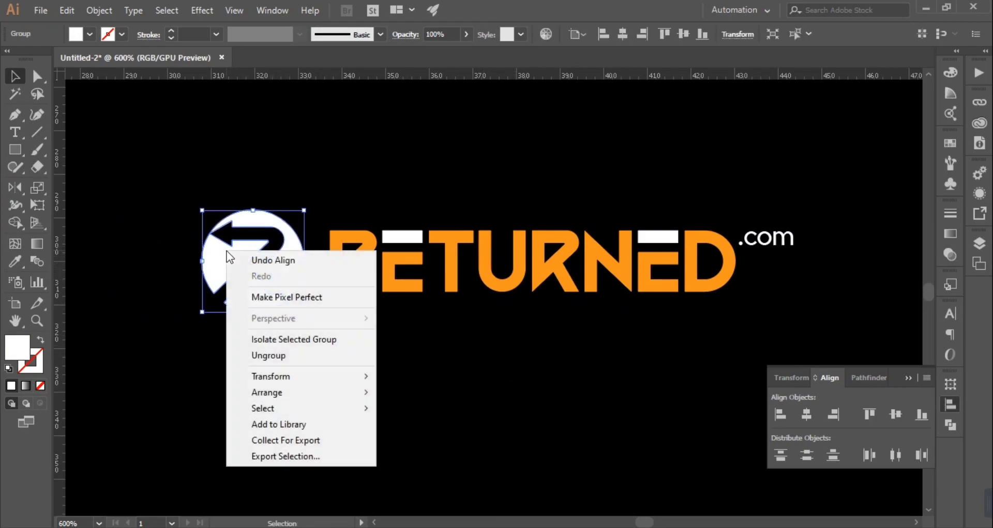
click(288, 356)
click(214, 268)
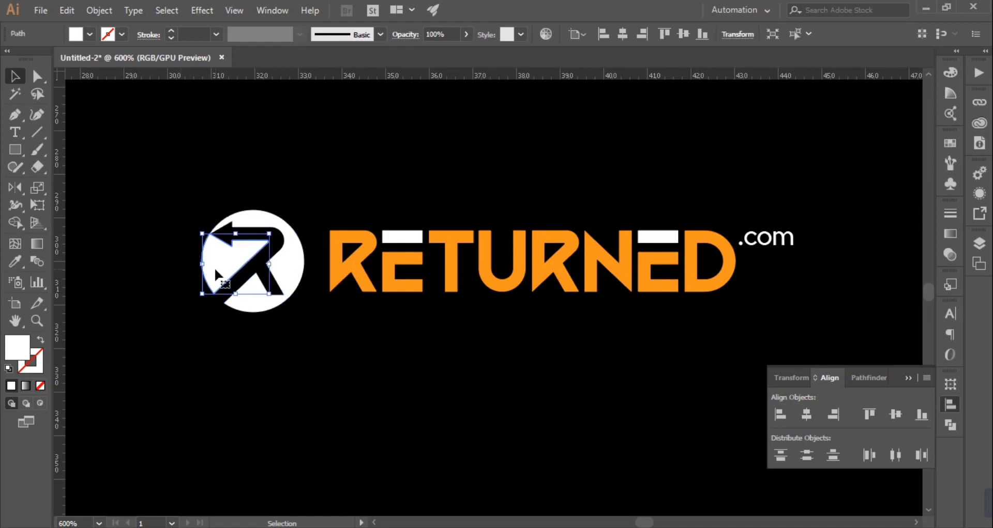
key(i)
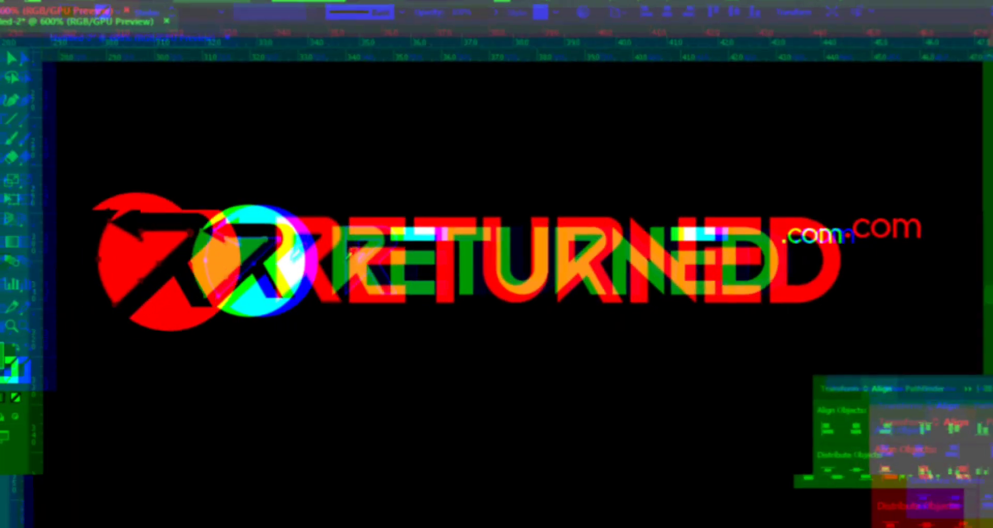